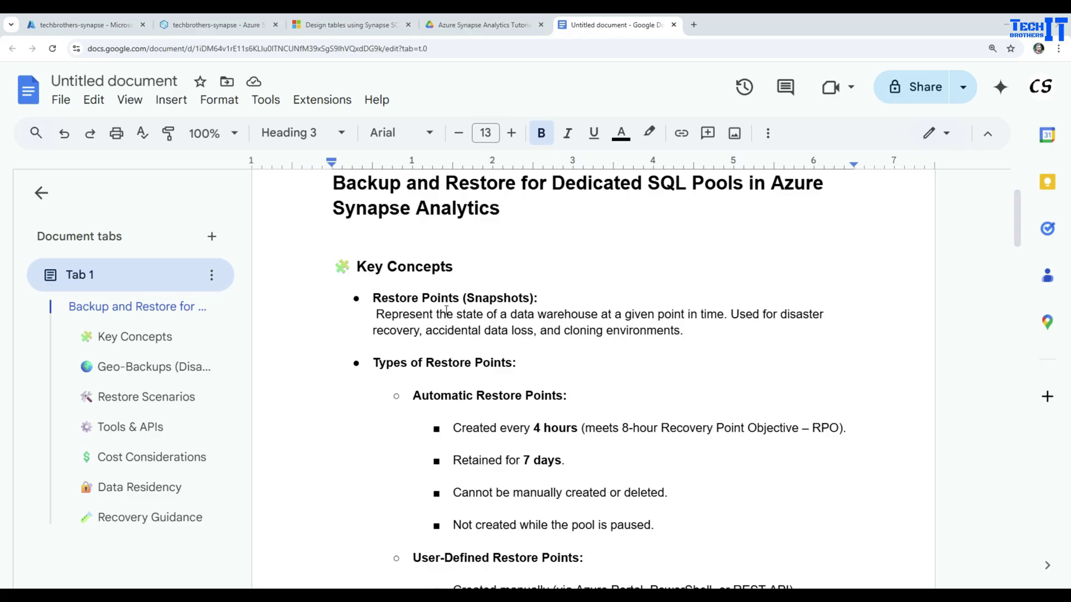
Step: Review the document's notes on restore point types, focusing on how automatic restore points are created, retained and limited
scroll(436, 314, "down", 2)
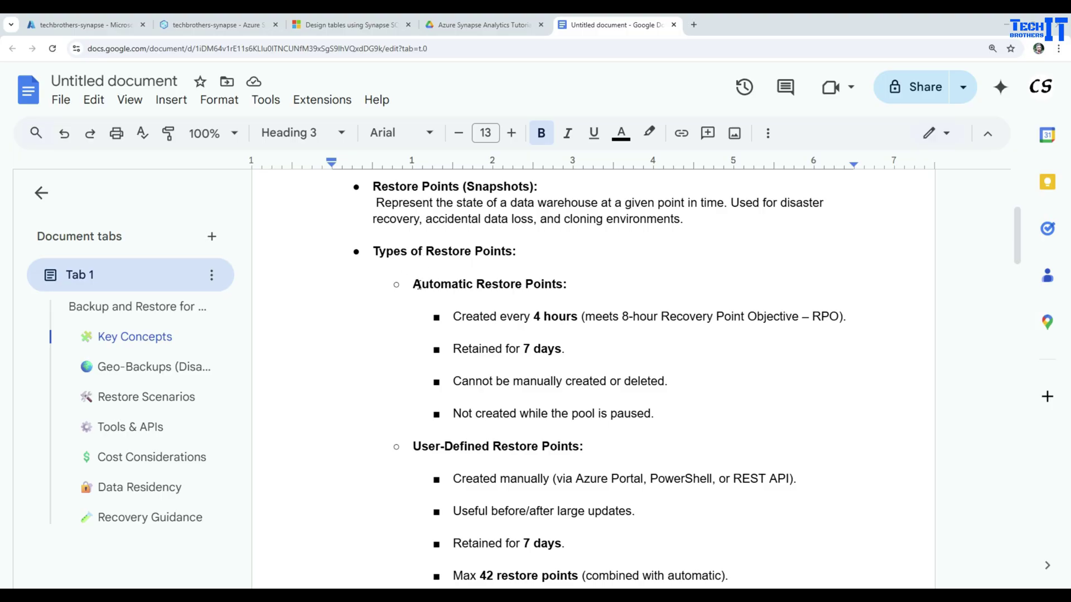
left_click_drag(414, 286, 571, 284)
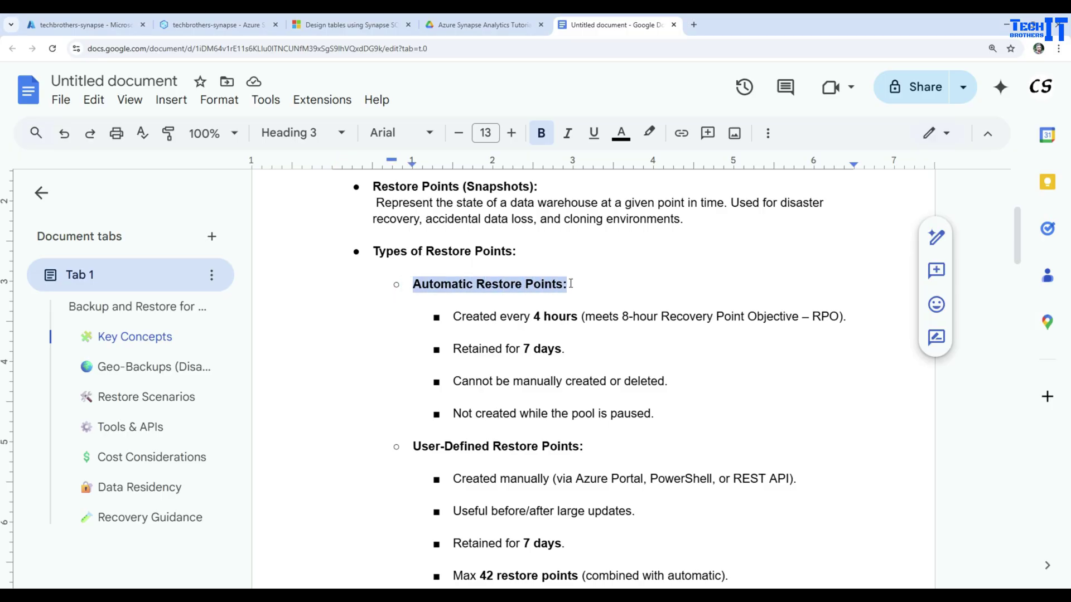
left_click_drag(412, 446, 586, 446)
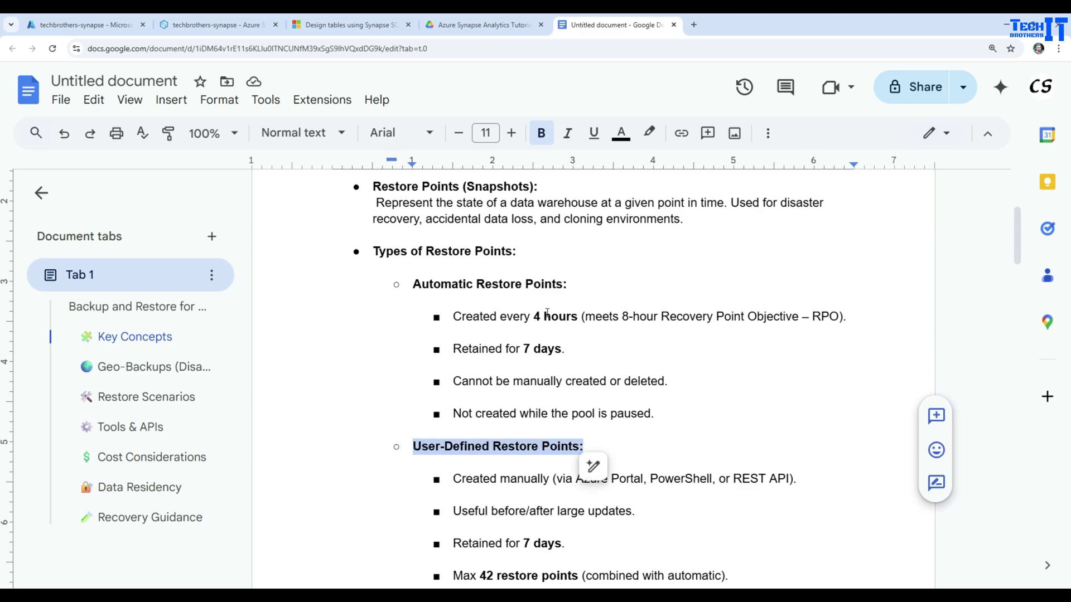
left_click_drag(600, 349, 474, 347)
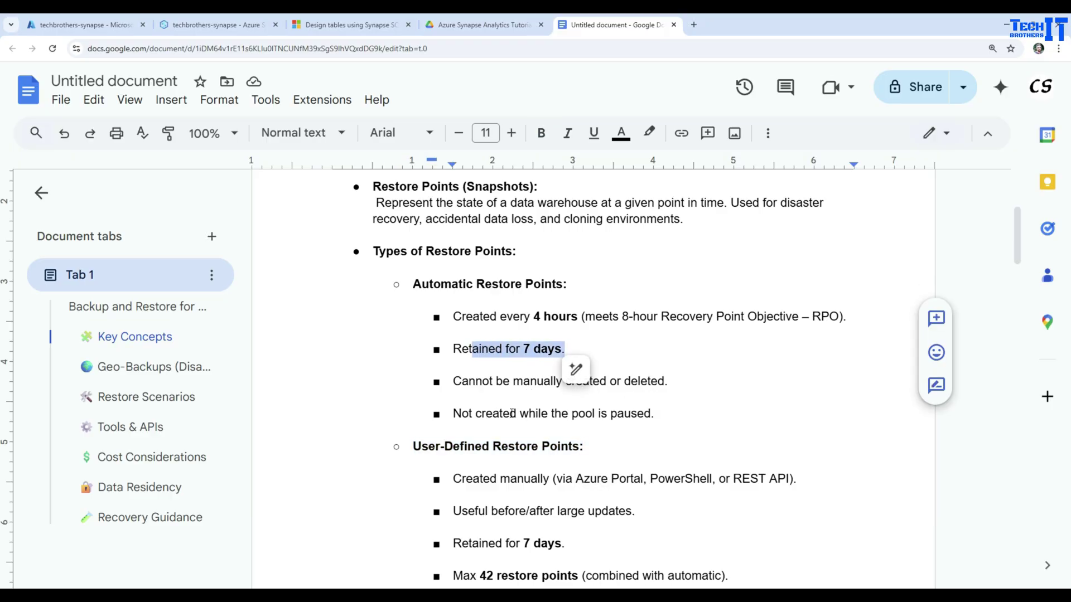
left_click_drag(679, 413, 453, 316)
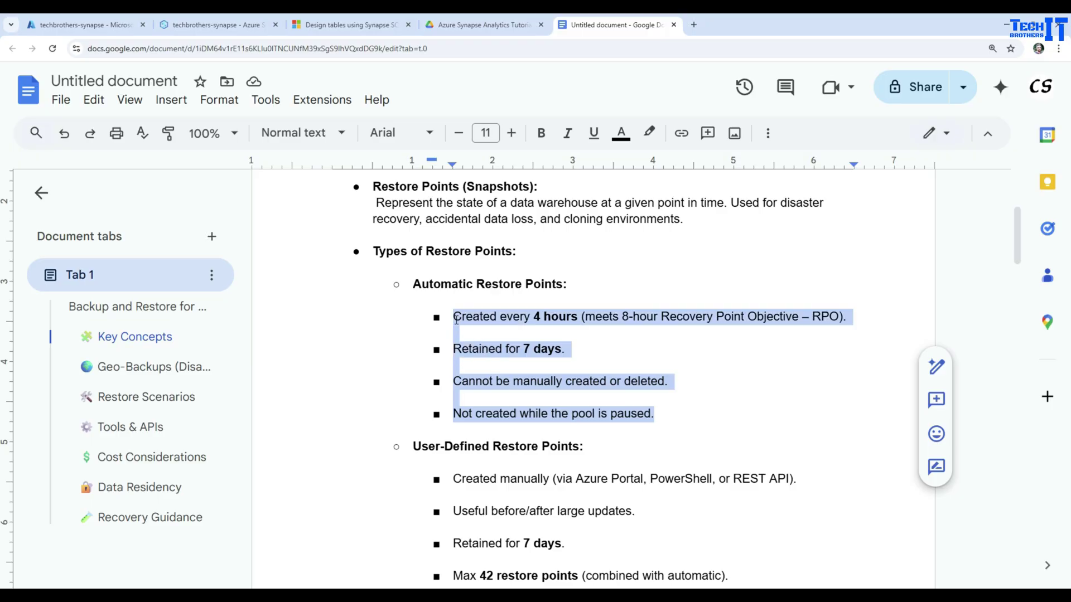
scroll(511, 383, "down", 2)
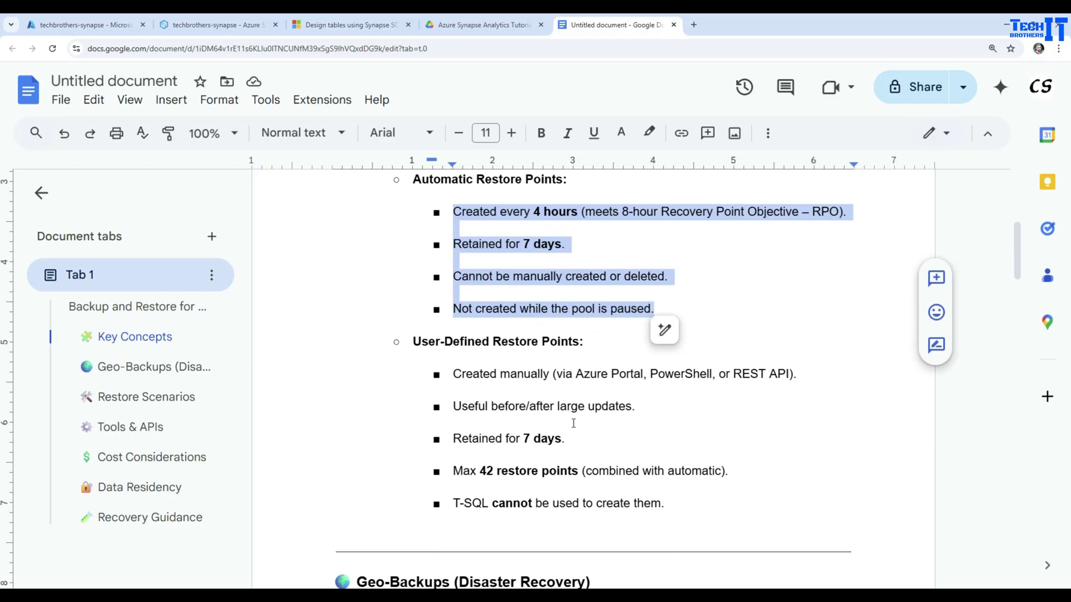
Step: Read the rules for user-defined restore points and continue to the Geo-Backups section of the notes
left_click_drag(457, 366, 802, 367)
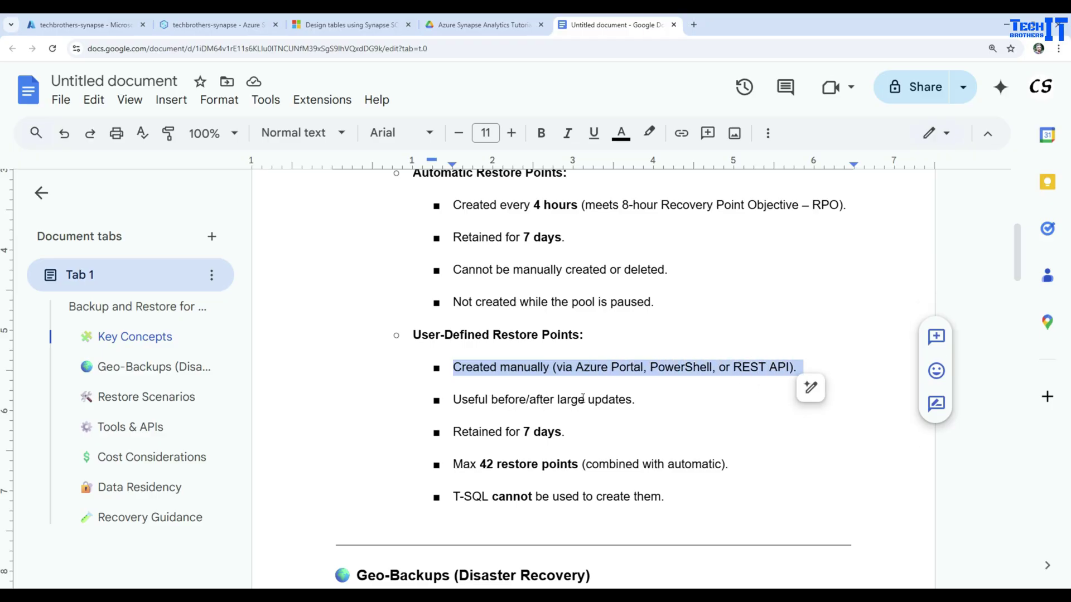
left_click_drag(660, 399, 451, 400)
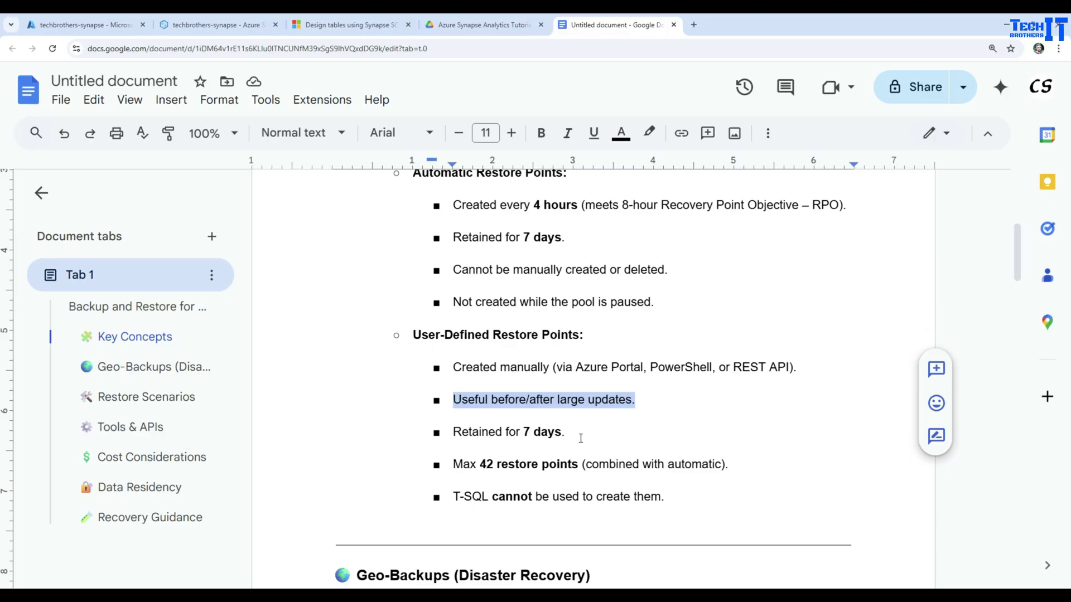
left_click_drag(581, 438, 446, 431)
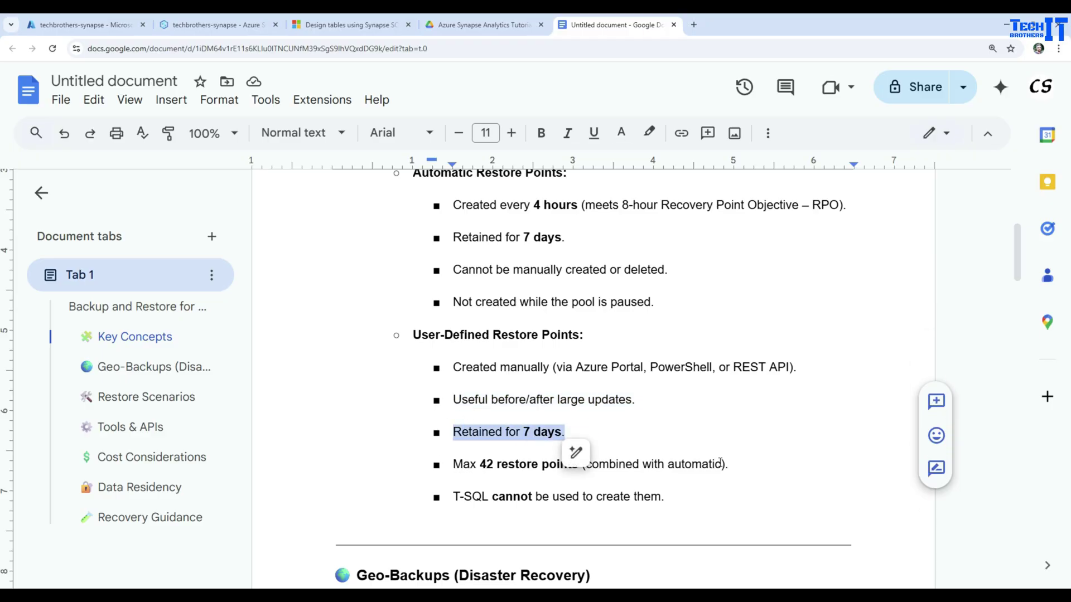
left_click_drag(742, 464, 452, 464)
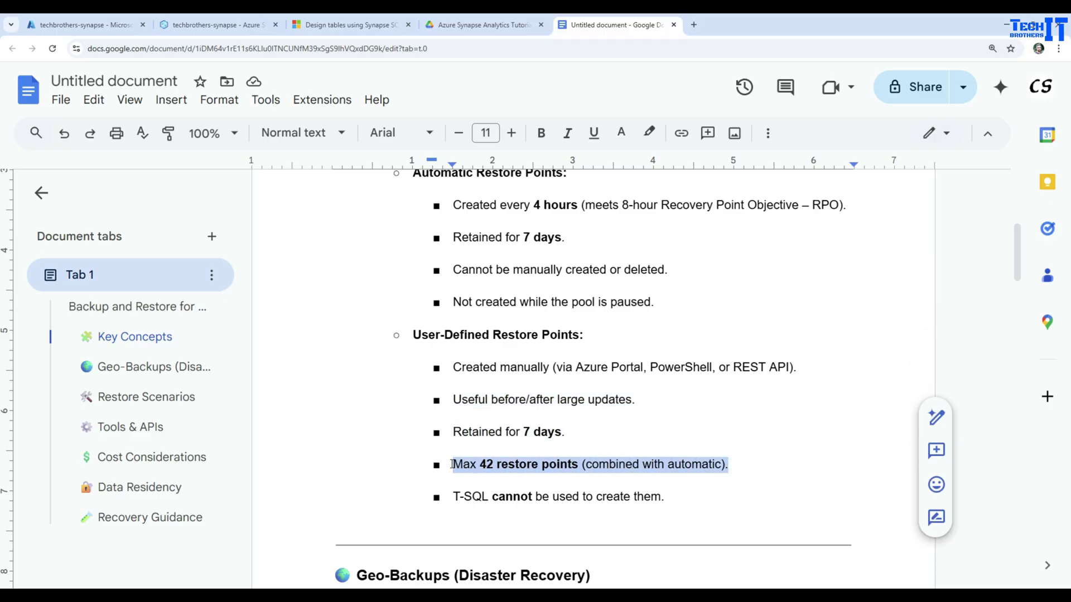
scroll(511, 386, "down", 2)
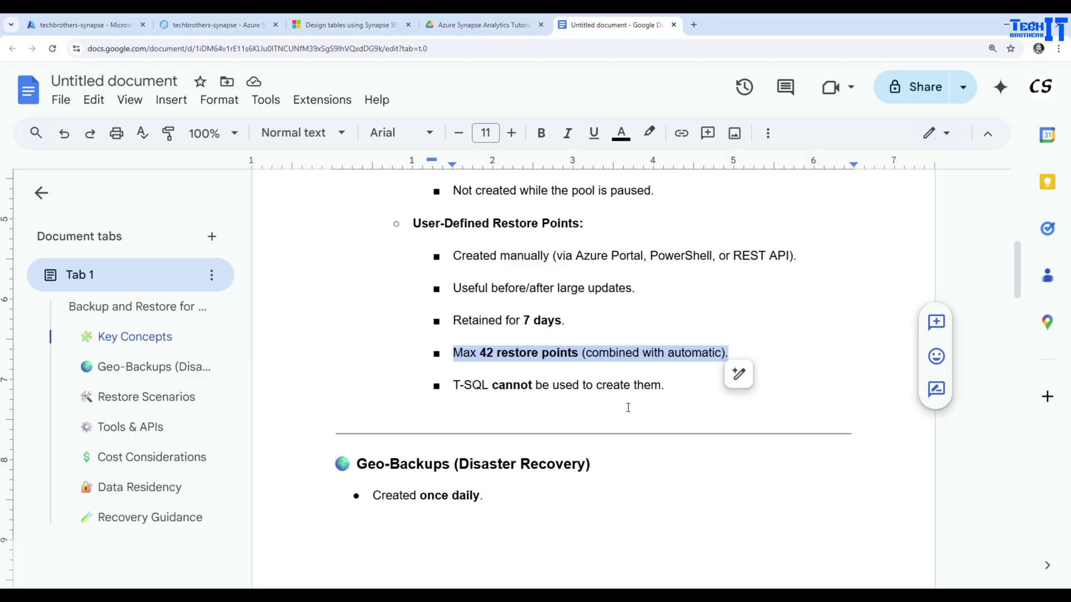
scroll(680, 393, "down", 3)
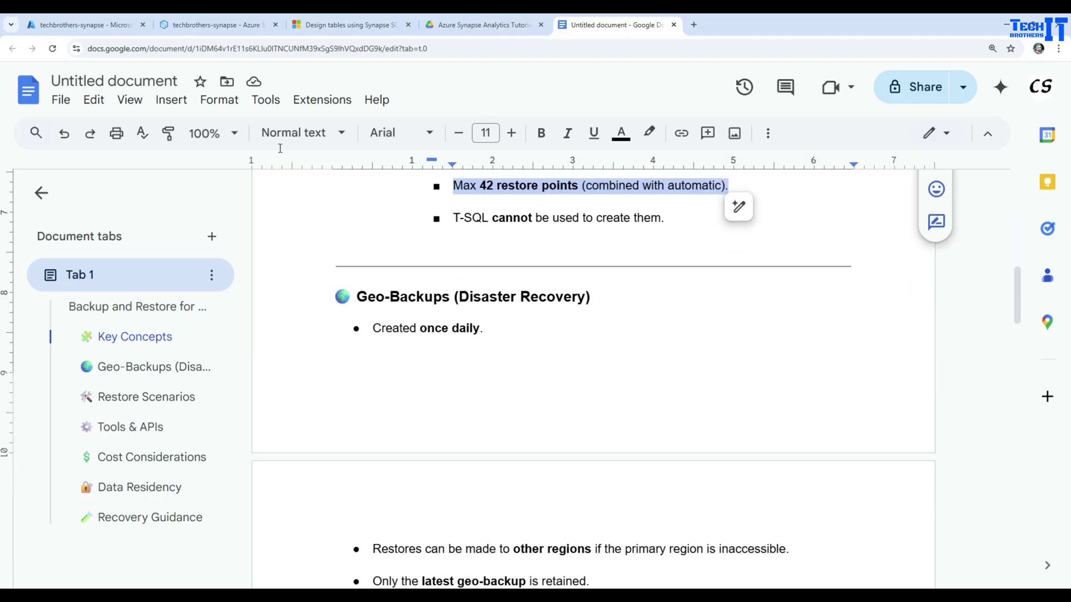
Step: Switch to Synapse Studio, check the workspace's SQL pools, and list and refresh its SQL databases
left_click(207, 29)
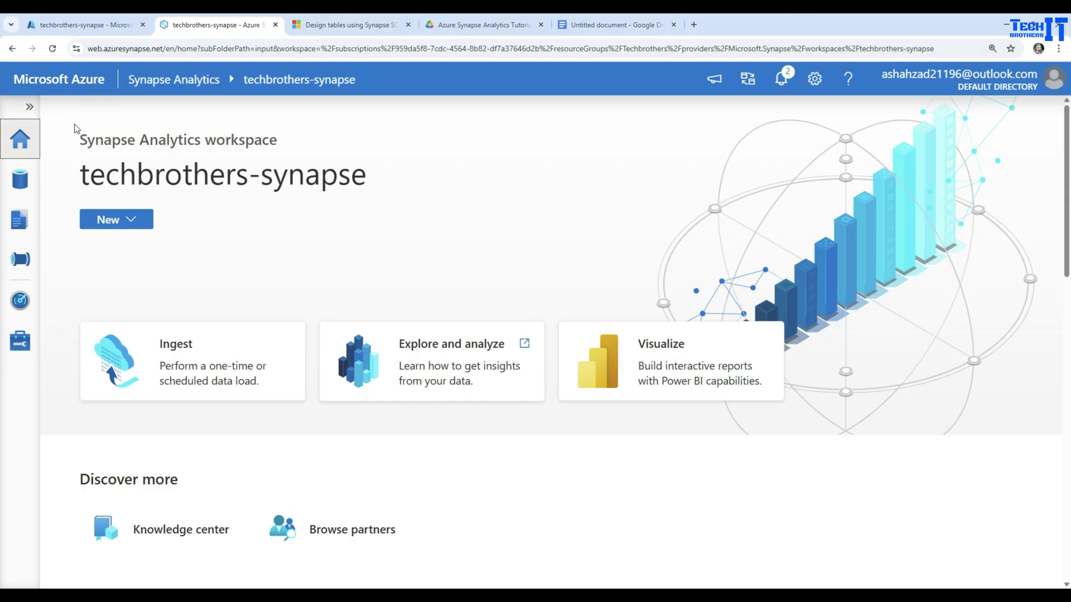
left_click(19, 341)
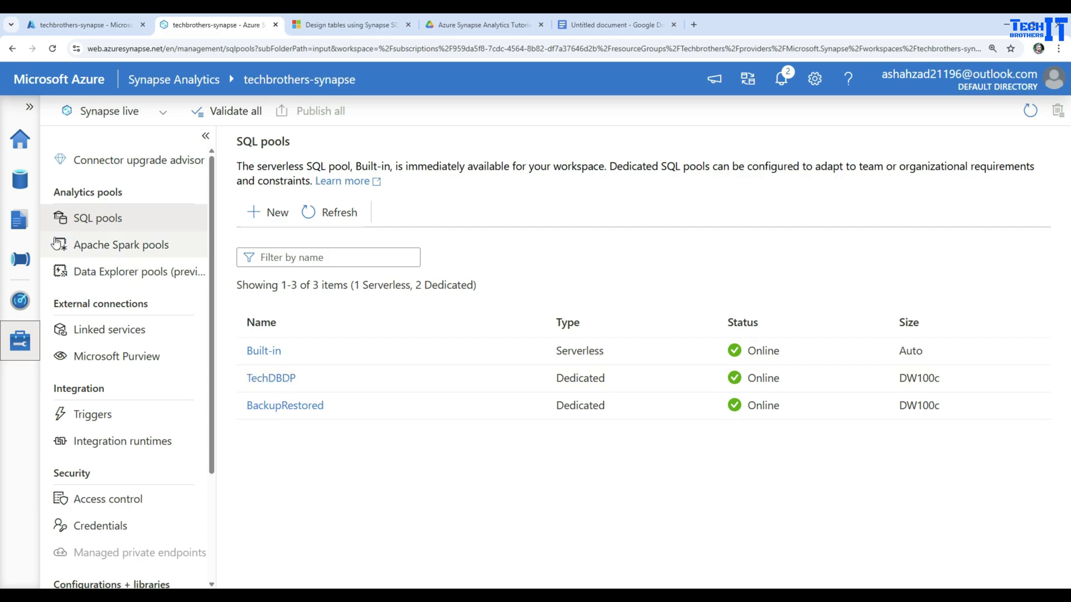
left_click(20, 179)
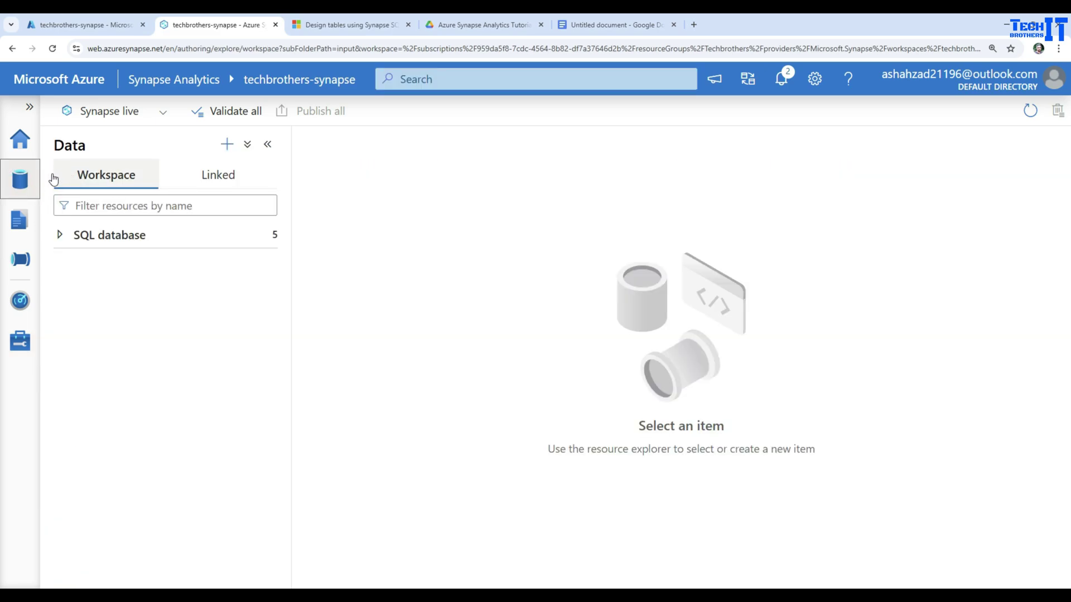
left_click(61, 236)
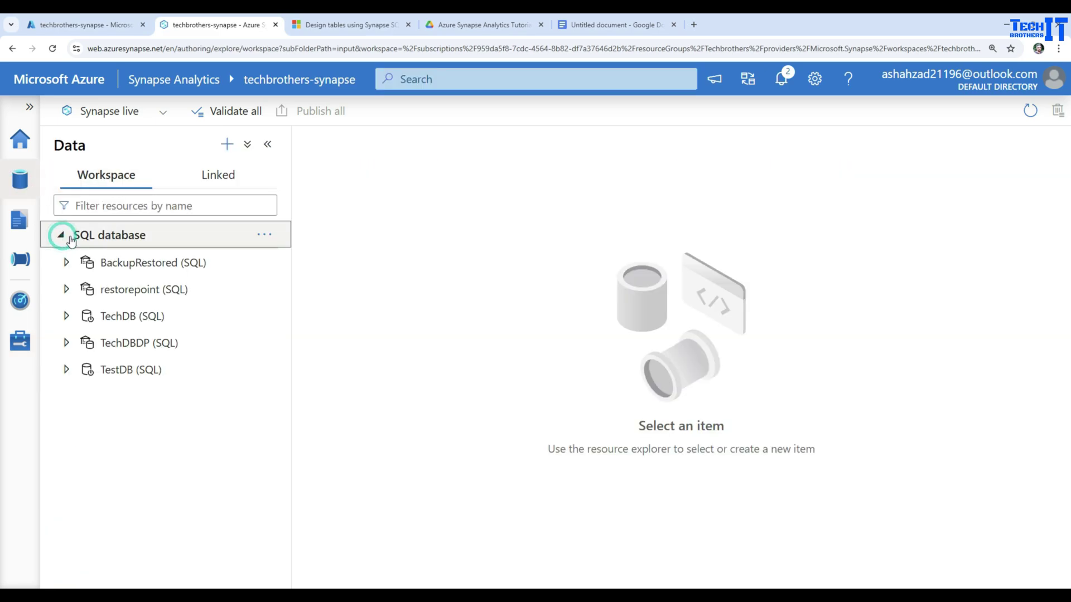
left_click(264, 234)
left_click(294, 261)
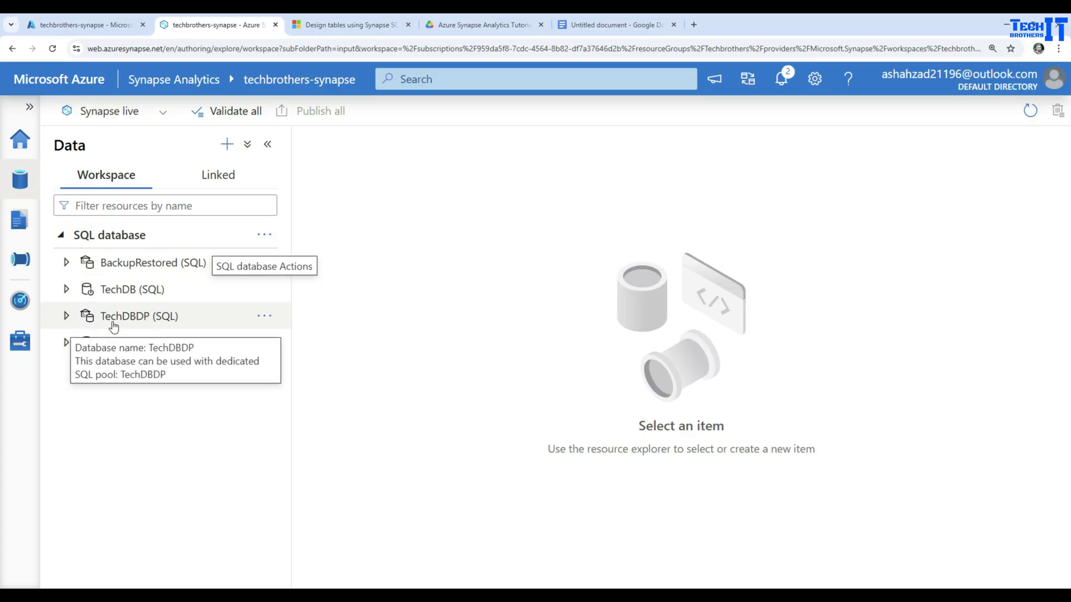
Step: Expand the TechDBDP database's Tables folder and look through its tables
left_click(66, 316)
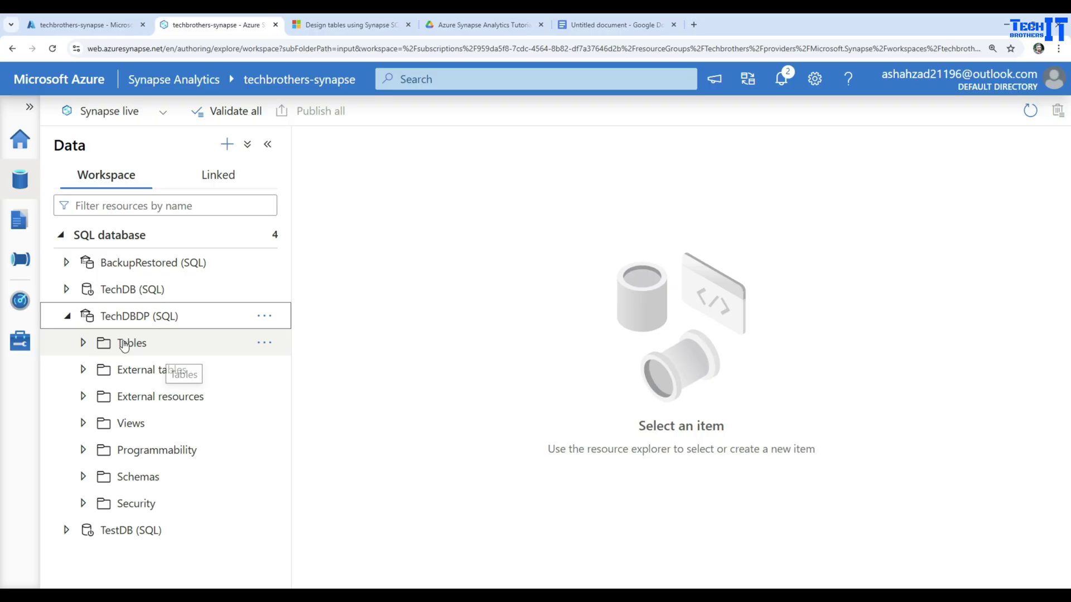
left_click(84, 343)
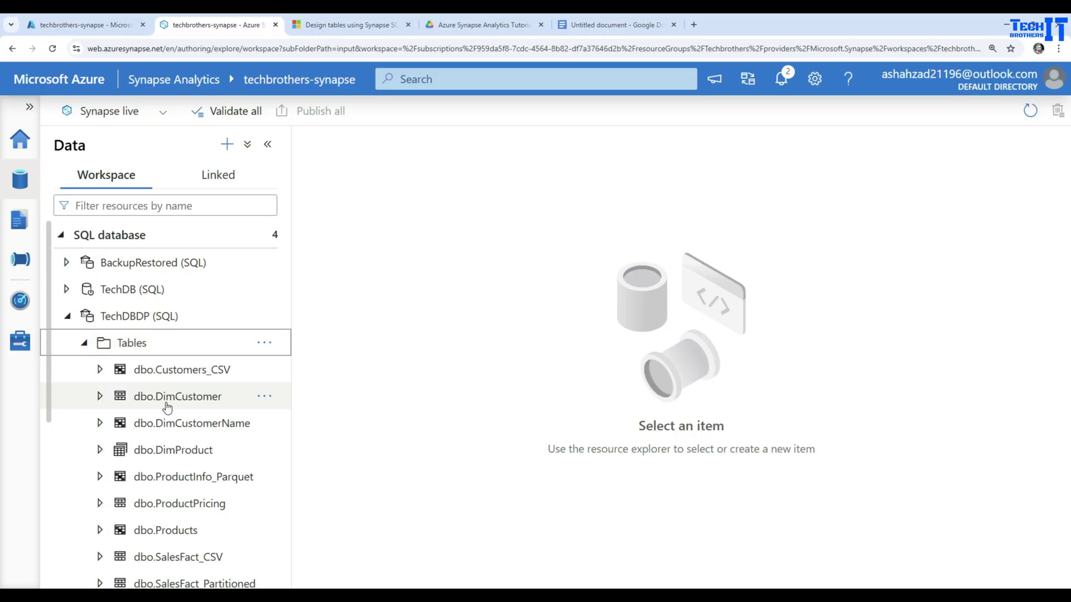
scroll(162, 407, "down", 5)
scroll(173, 402, "up", 5)
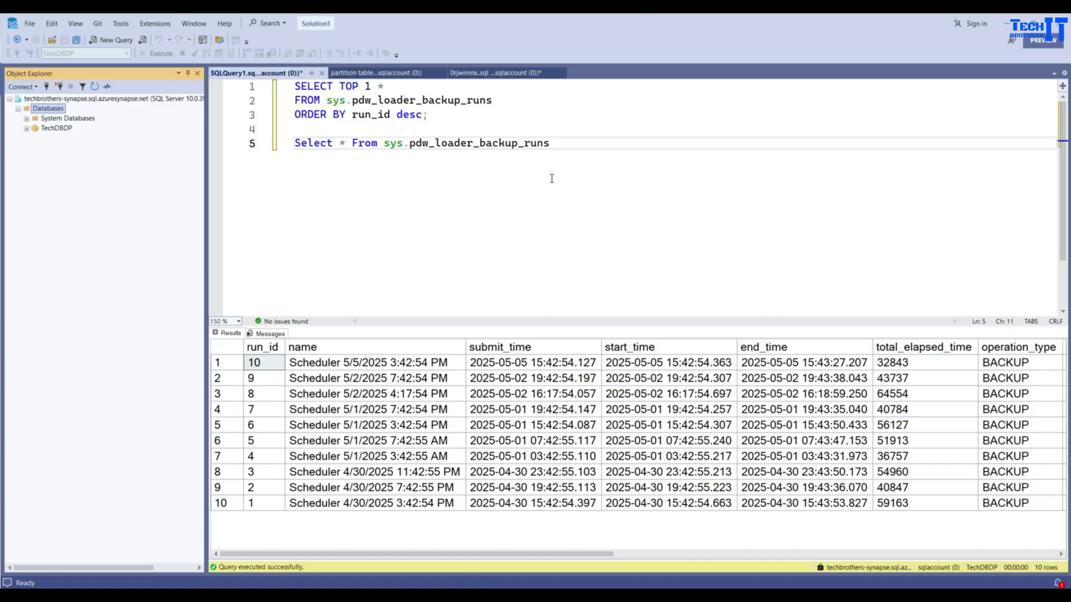
Step: In SQL Server Management Studio, run only the query "Select * From sys.pdw_loader_backup_runs" against TechDBDP
left_click(552, 144)
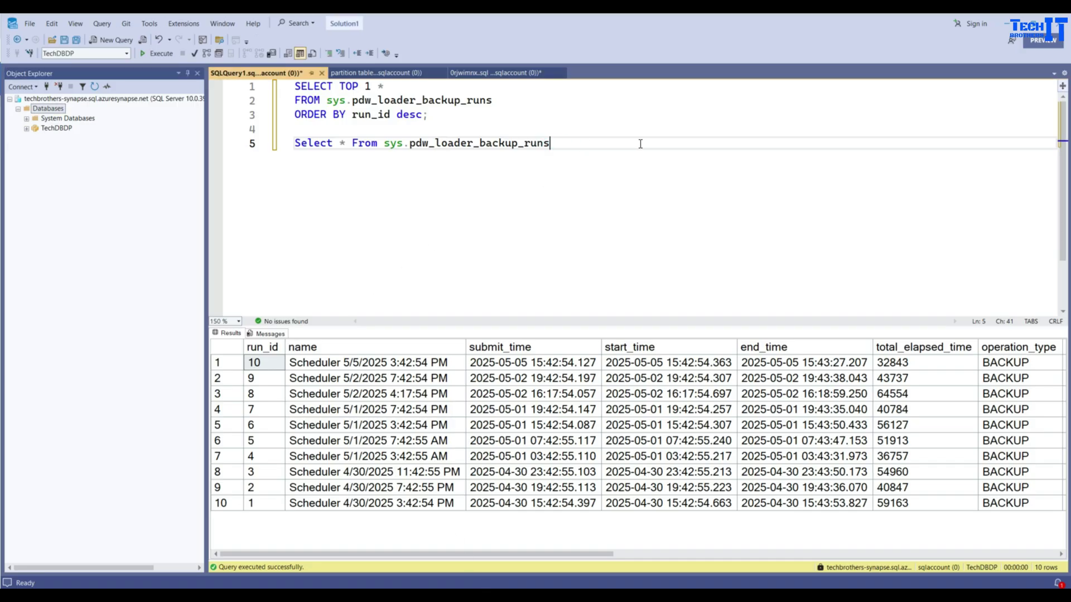
left_click(591, 140)
left_click_drag(549, 143, 295, 143)
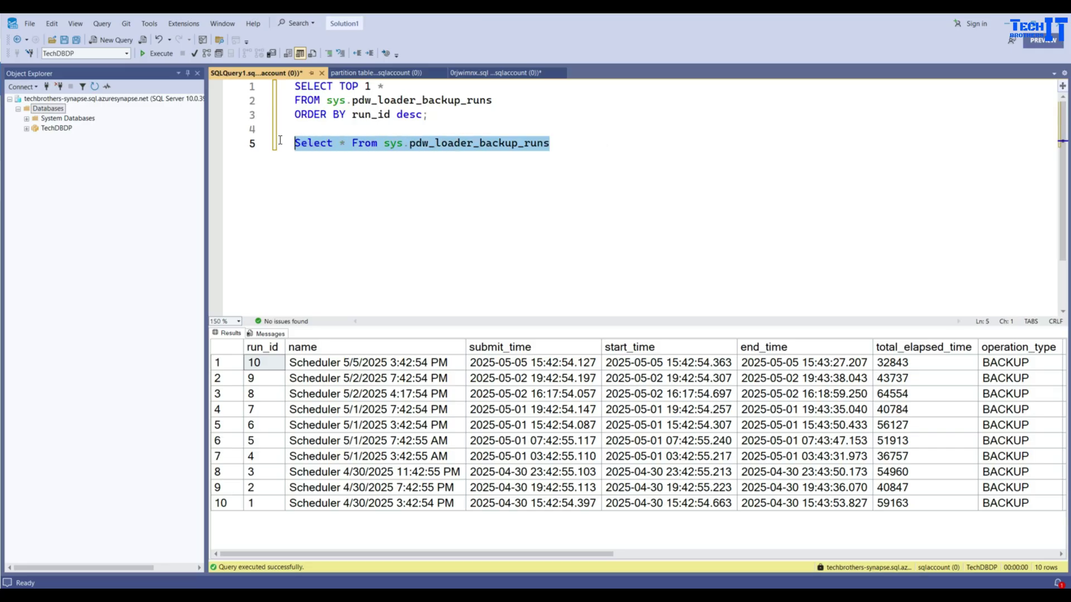
left_click(157, 53)
Step: Compare the end times of the April 30 and May 1 backup runs to examine the interval between automatic restore points
left_click(804, 505)
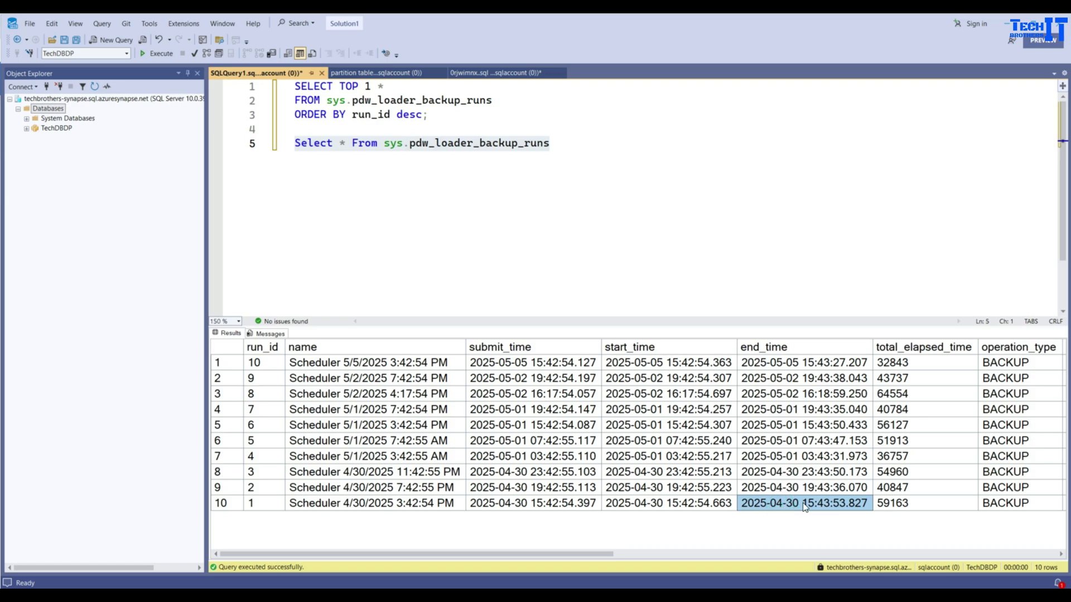
left_click_drag(805, 507, 810, 476)
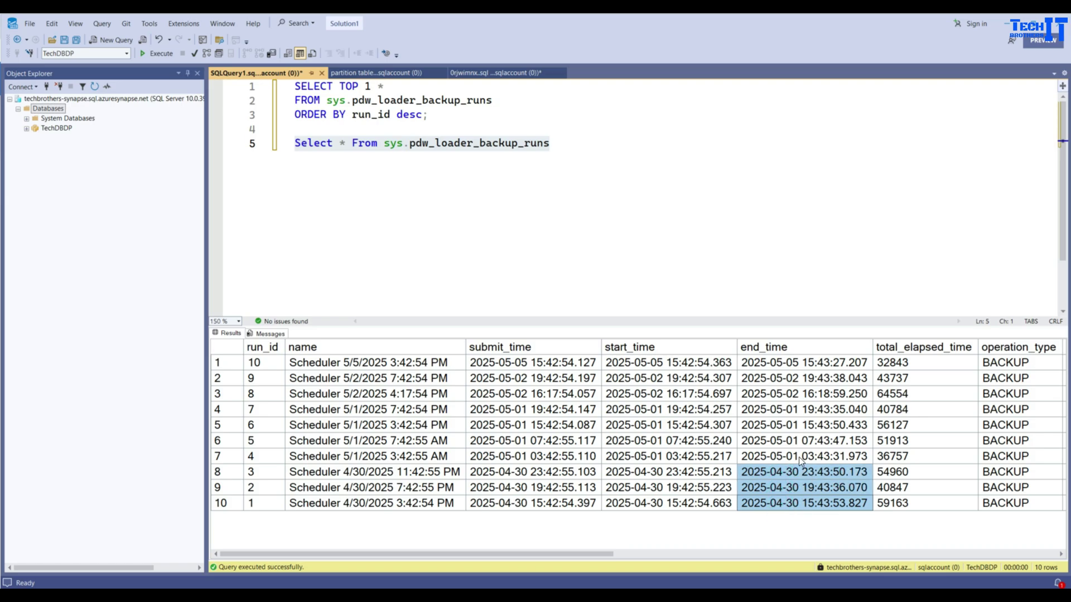
left_click_drag(787, 457, 818, 411)
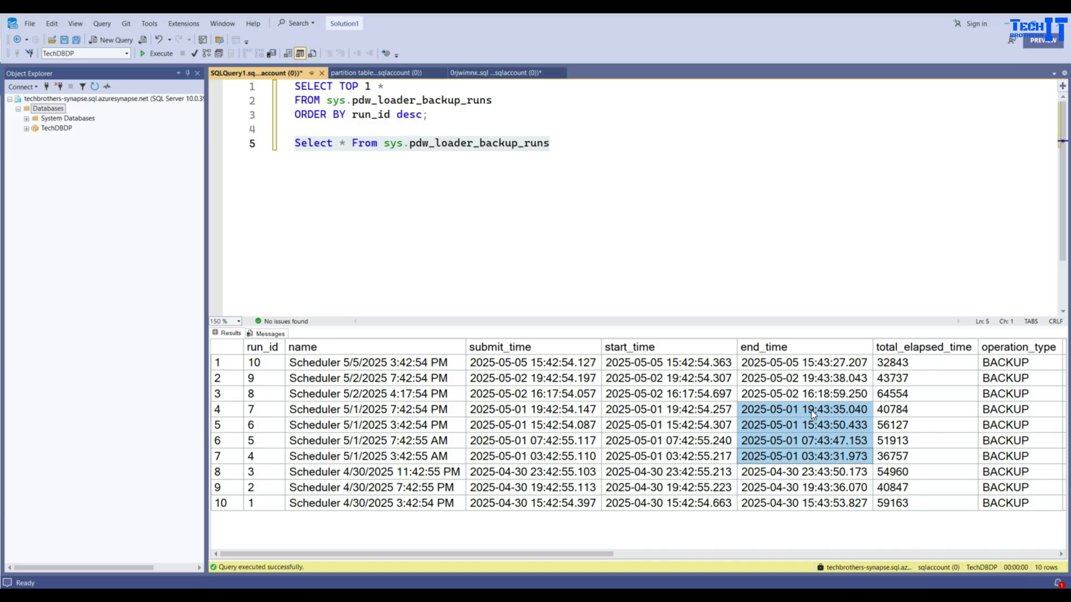
left_click_drag(803, 410, 810, 443)
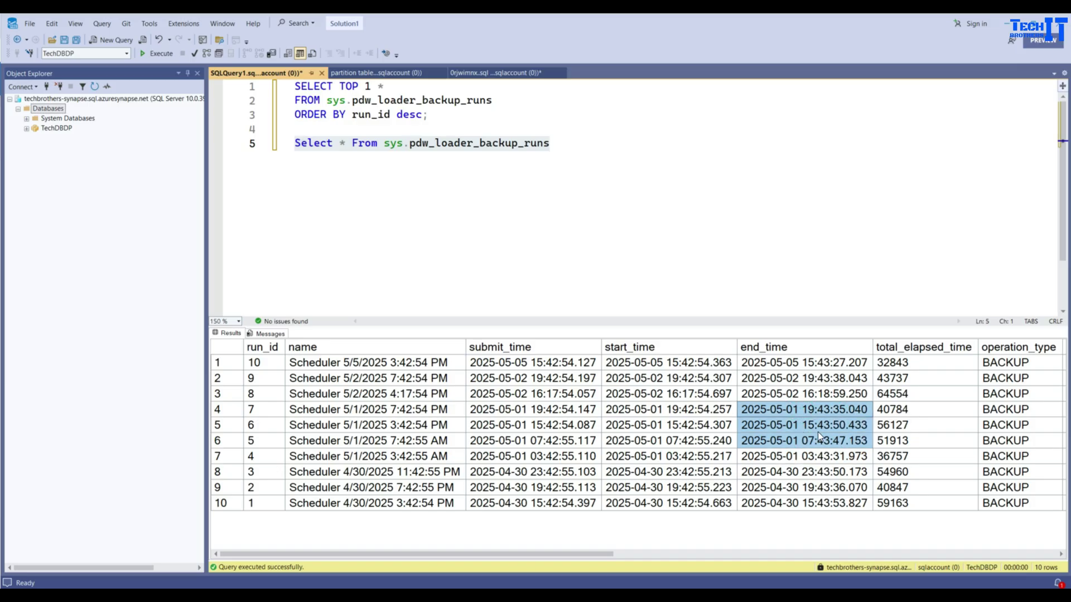
Step: Run the sys.pdw_loader_backup_runs query again to refresh the backup run results
left_click(470, 146)
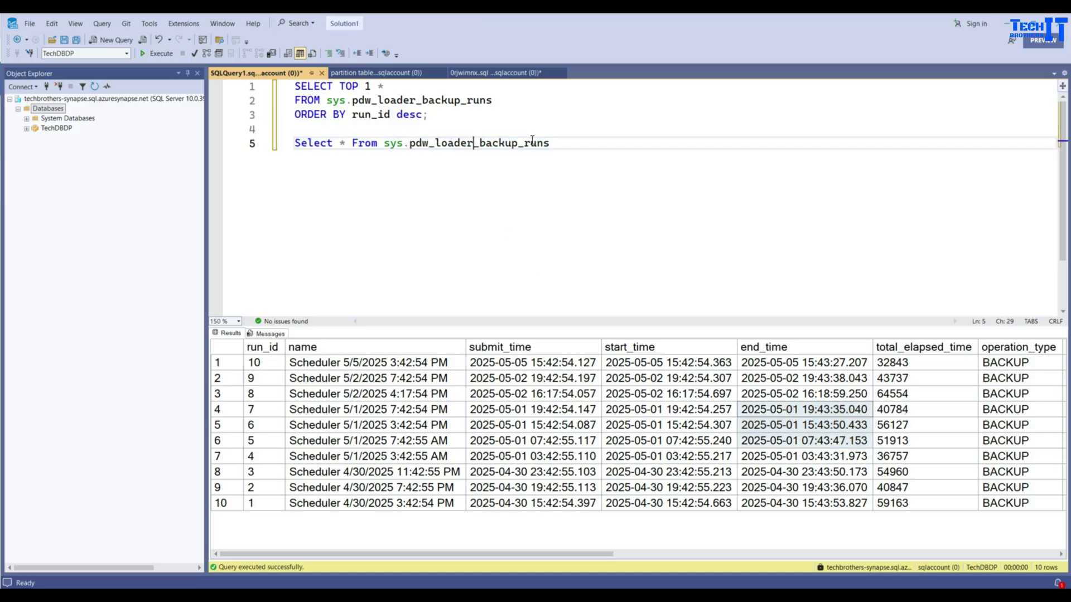
left_click_drag(566, 140, 294, 143)
left_click(157, 54)
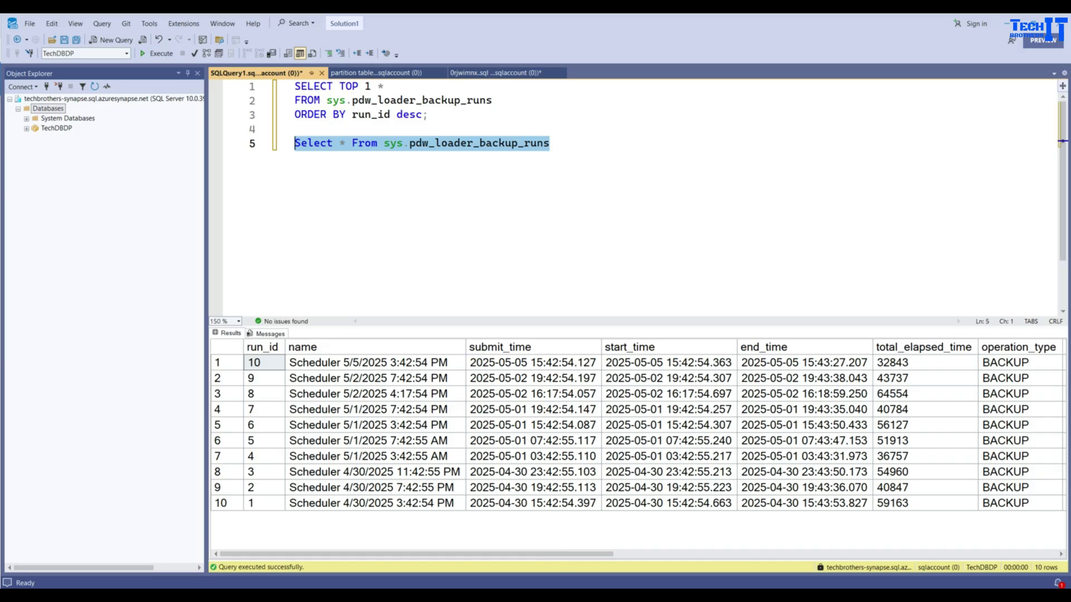
Step: Switch back to Synapse Studio and start creating a new dedicated SQL pool
left_click(382, 555)
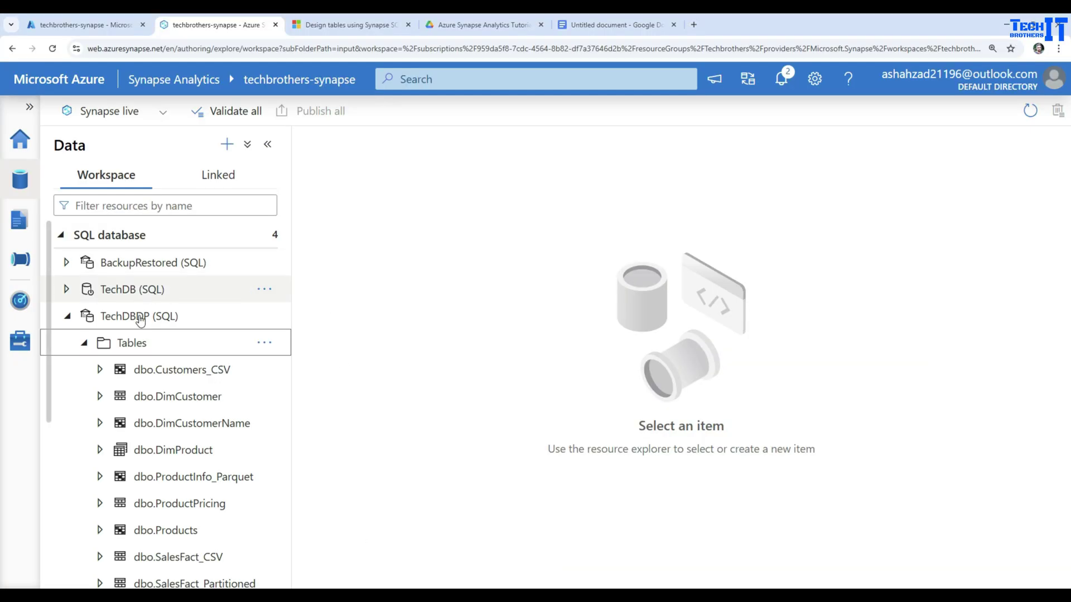
left_click(67, 316)
left_click(22, 337)
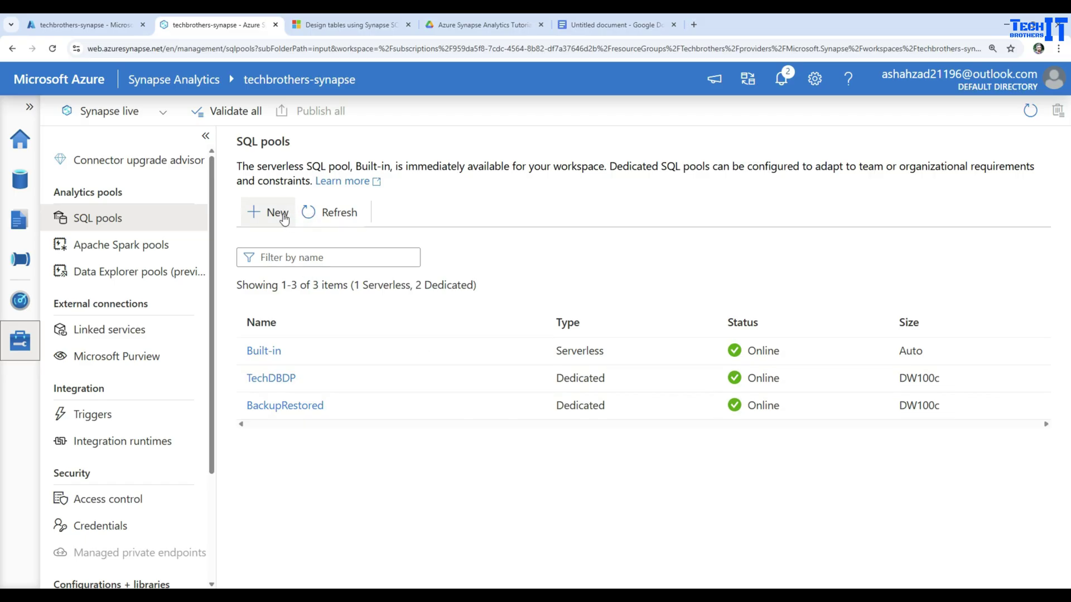
left_click(284, 218)
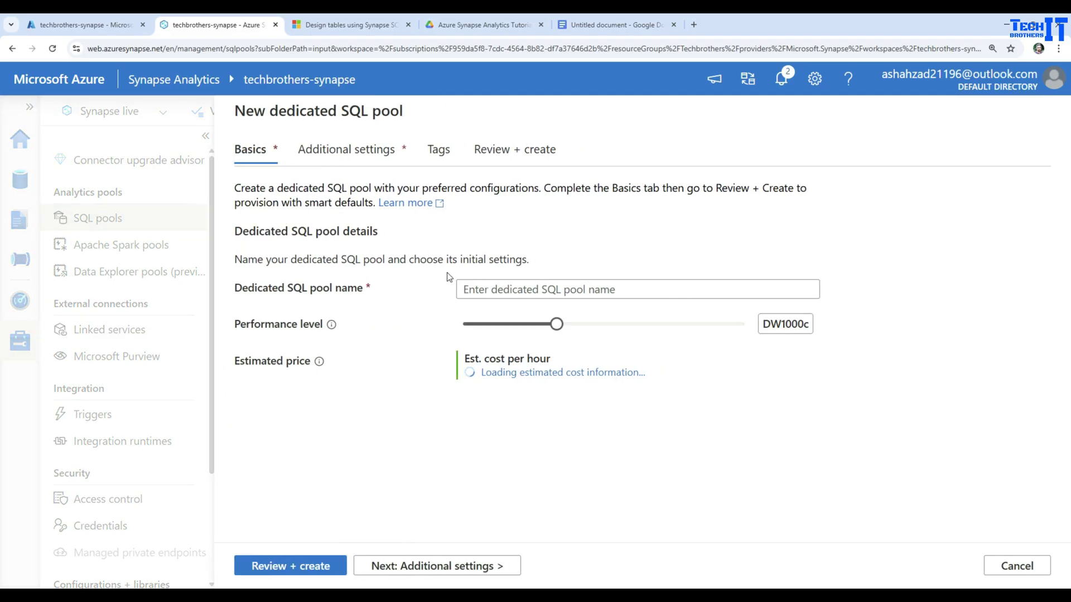
Step: Name the dedicated SQL pool restorenewpddb, set its performance level to DW100c and check the estimated hourly cost
left_click(529, 289)
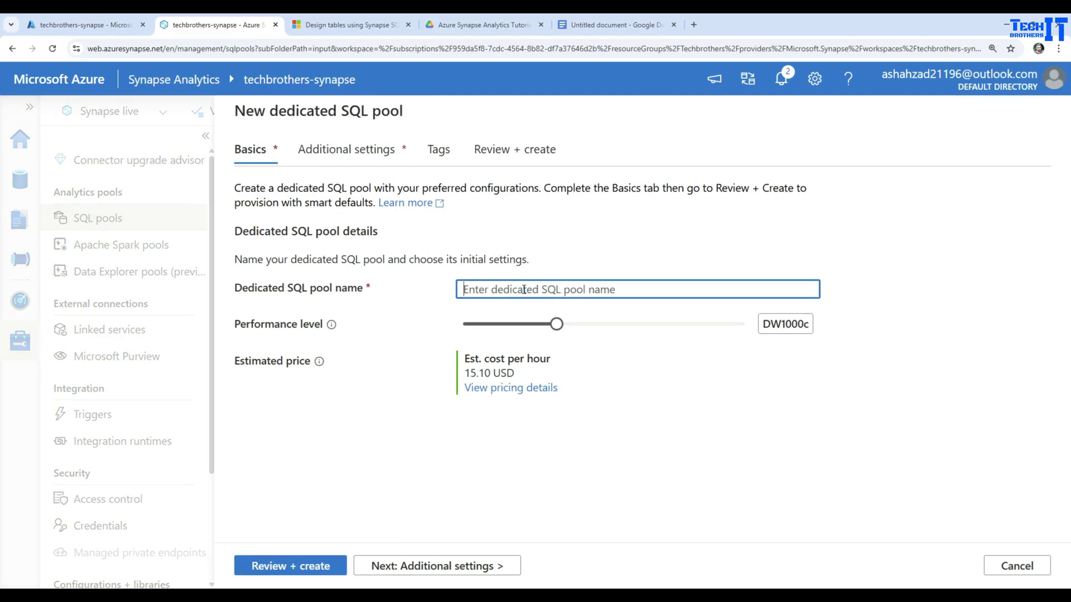
type("restore")
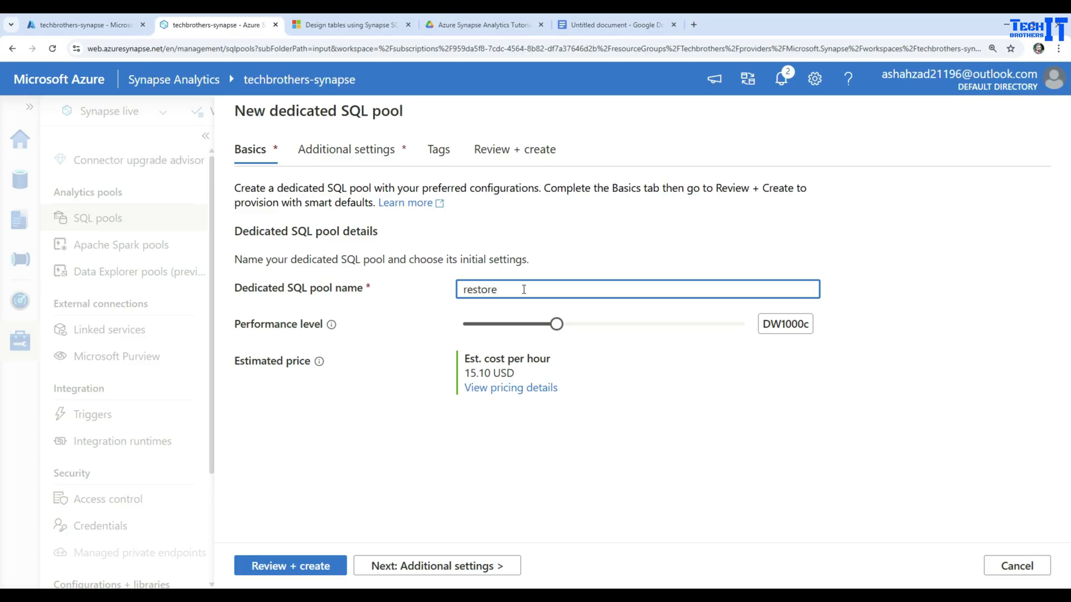
type("newpddb")
left_click_drag(557, 324, 462, 325)
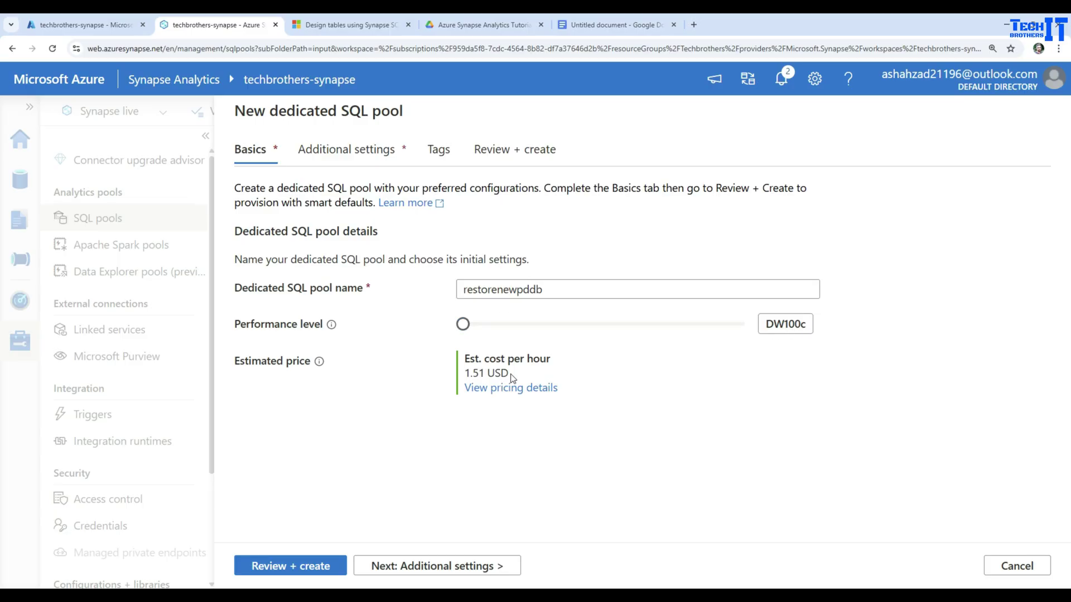
left_click_drag(512, 378, 463, 357)
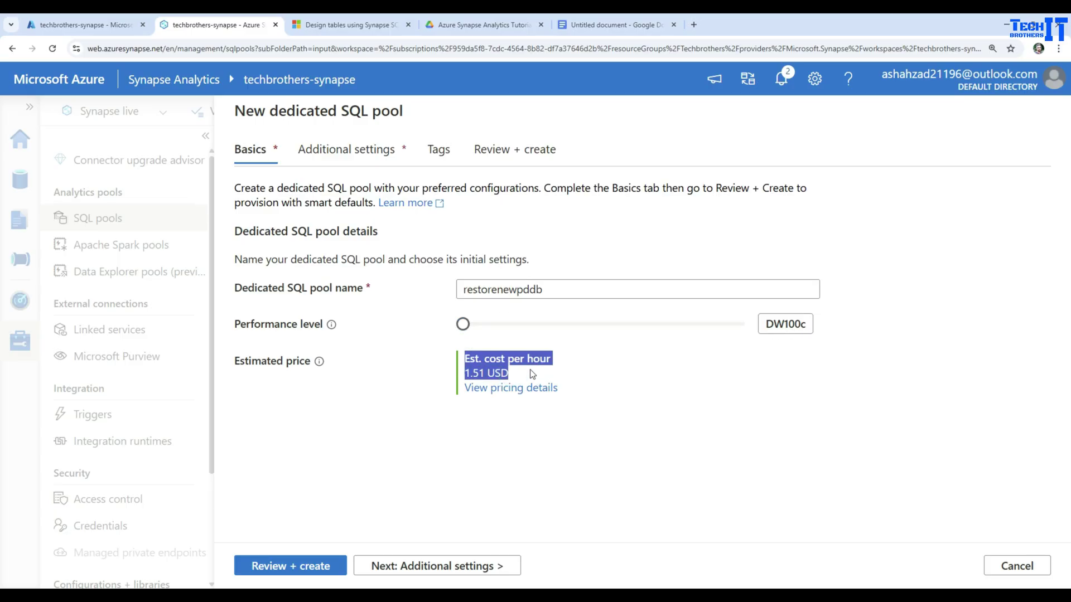
Step: Set the existing data source to a restore point from the techbrothers-synapse (East US) workspace's TechDBDP pool
left_click(656, 443)
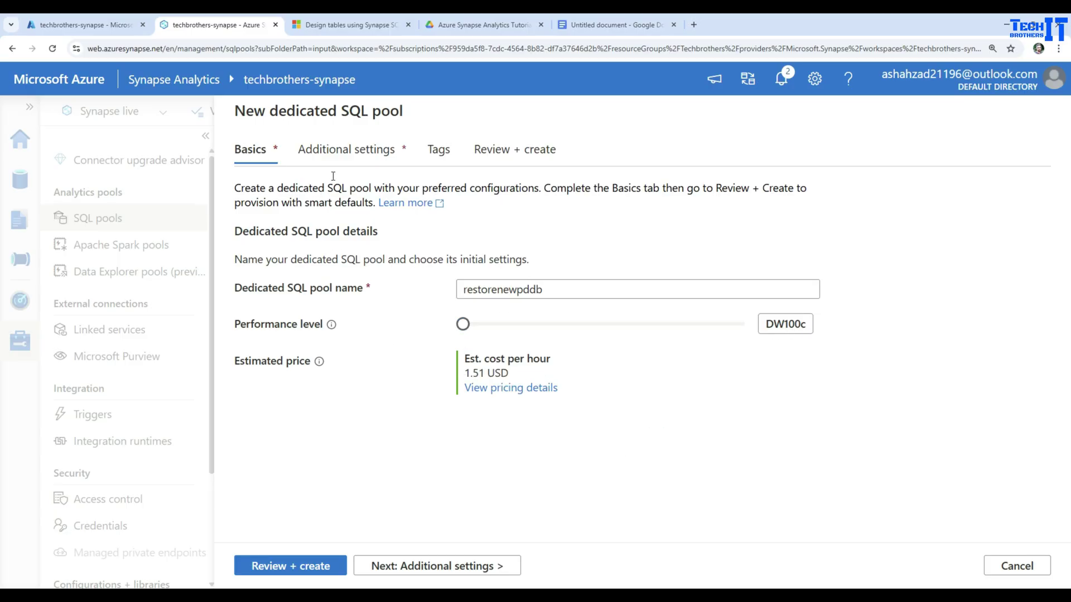
left_click(334, 151)
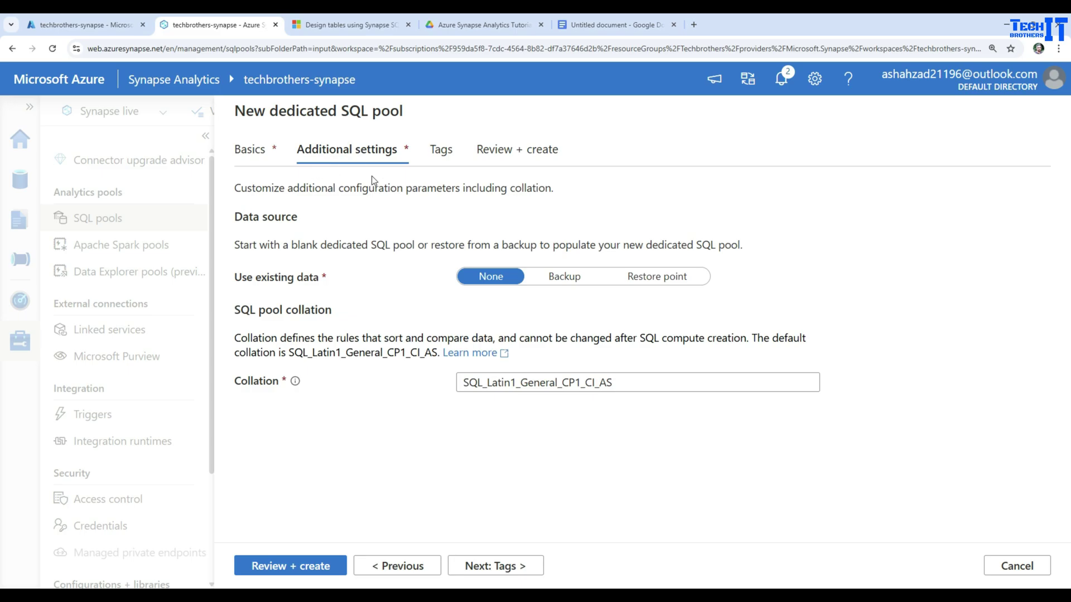
left_click(656, 277)
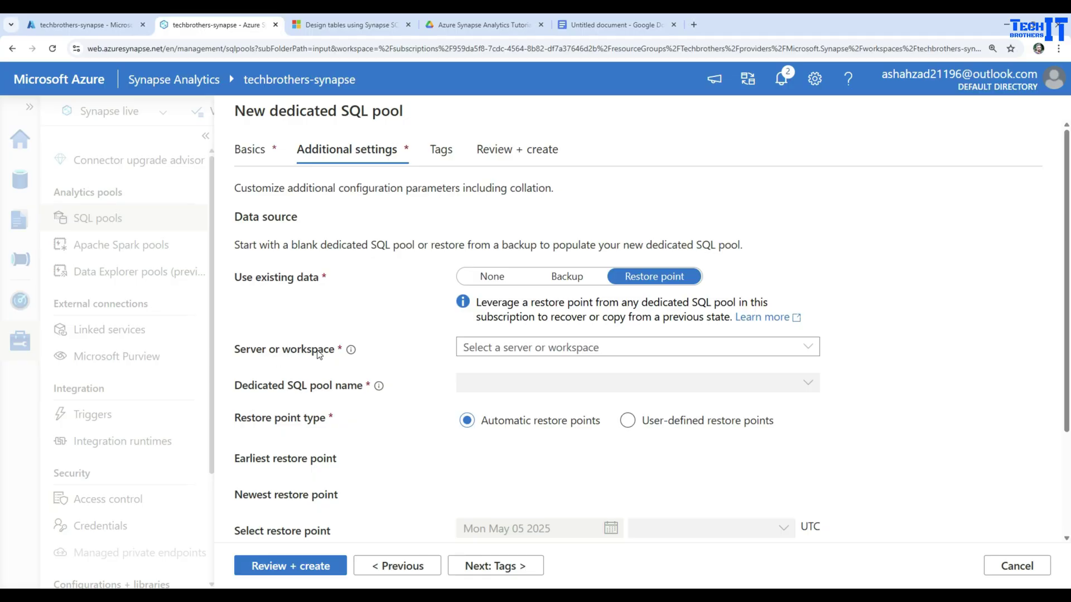
left_click(495, 347)
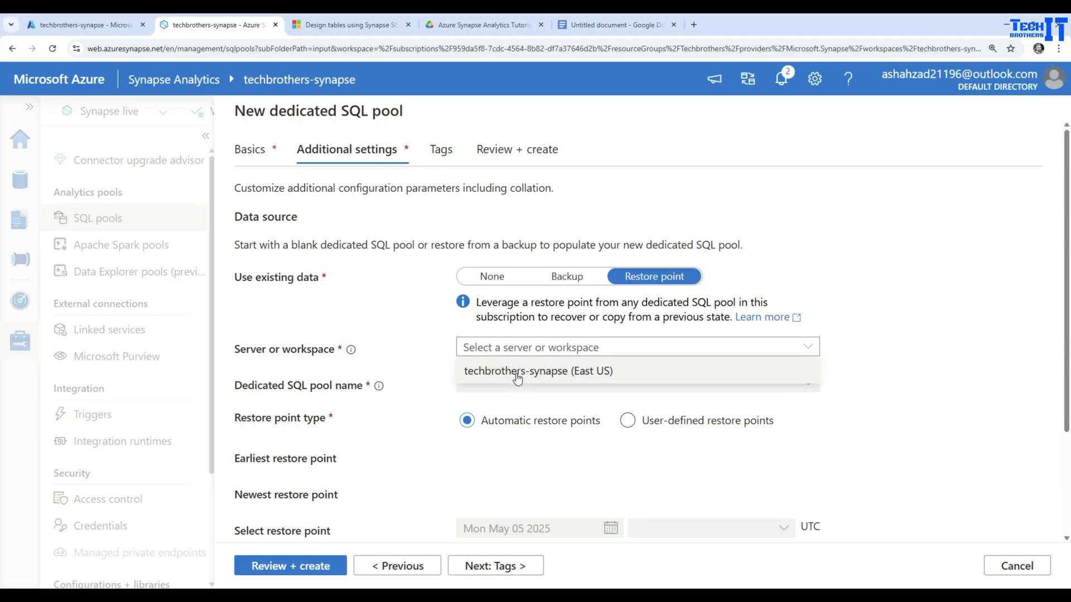
left_click(526, 377)
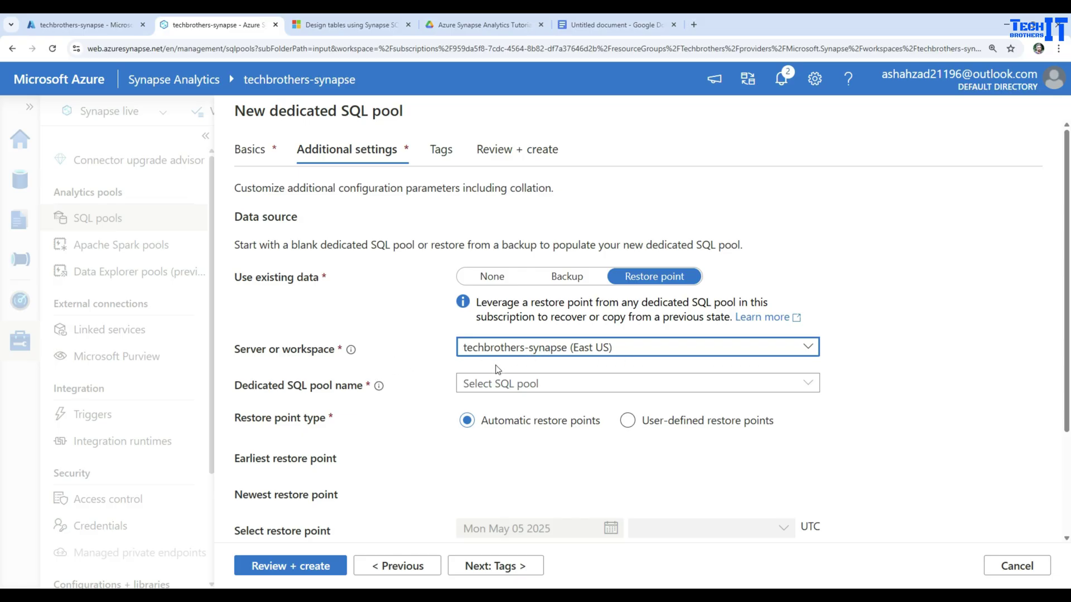
left_click(491, 384)
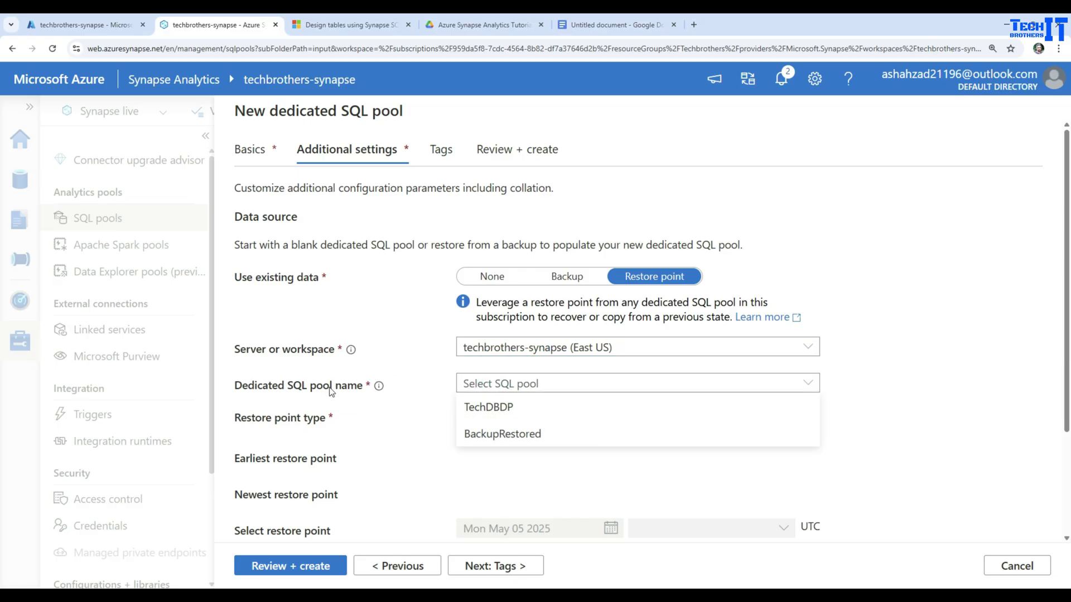
left_click(490, 409)
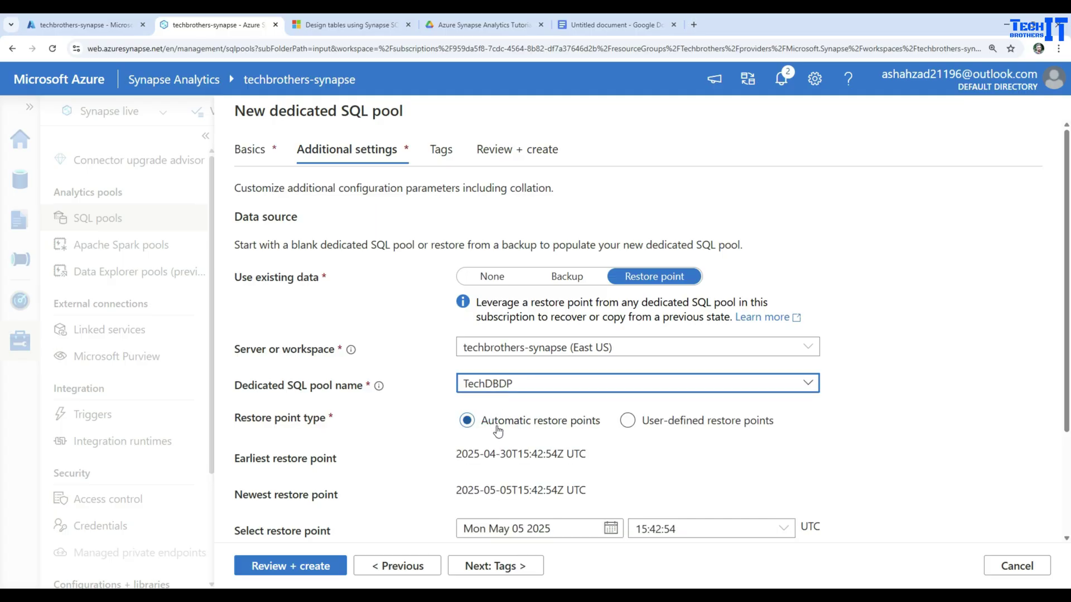
scroll(646, 426, "down", 2)
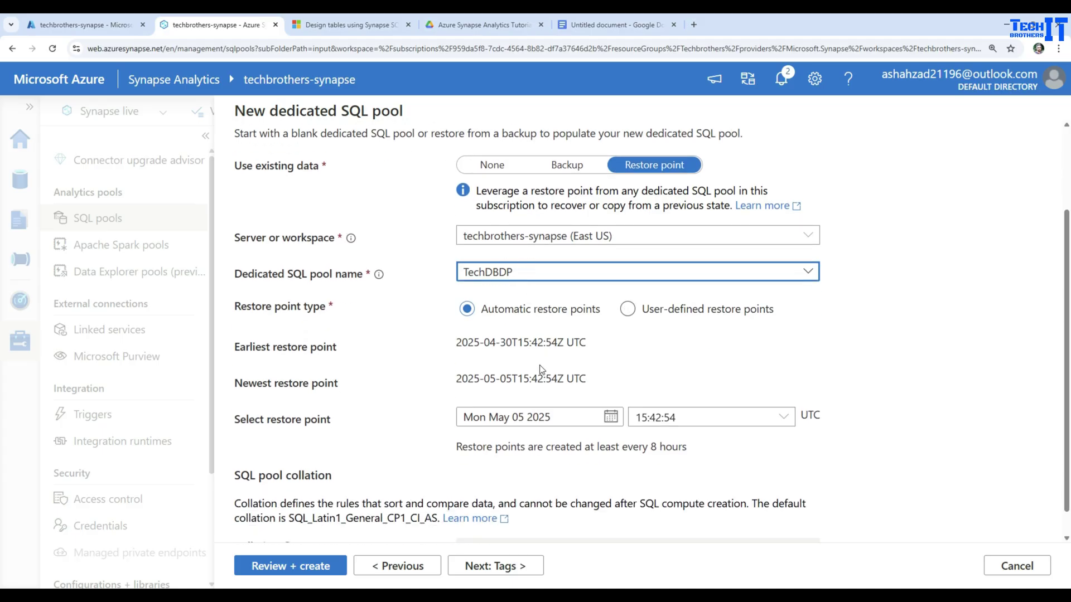
Step: Check the automatic restore points of the BackupRestored pool and return the source pool to TechDBDP
left_click(514, 274)
left_click(513, 322)
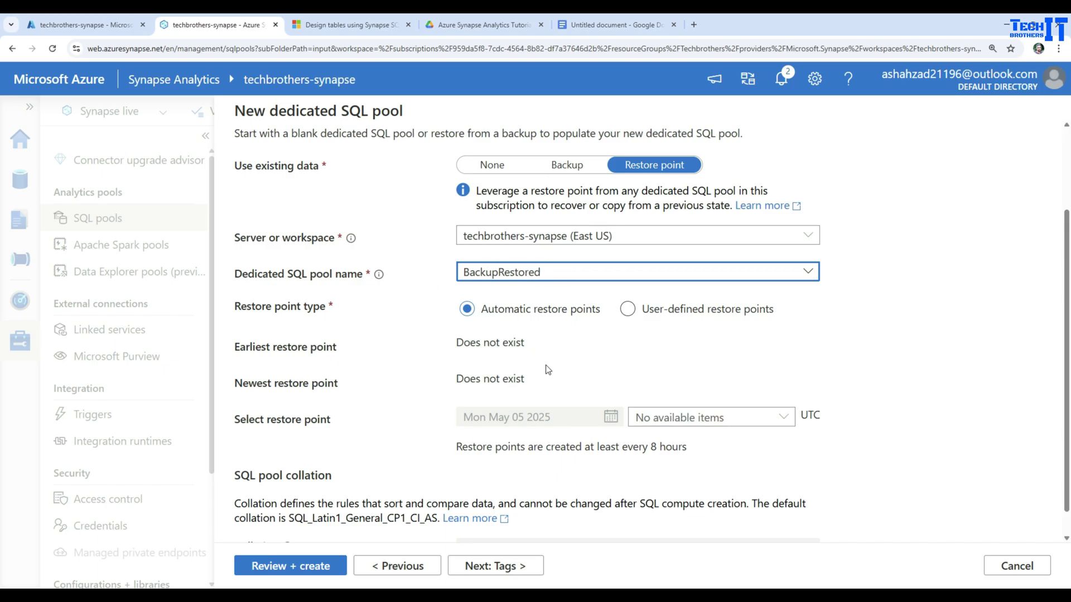
left_click(552, 274)
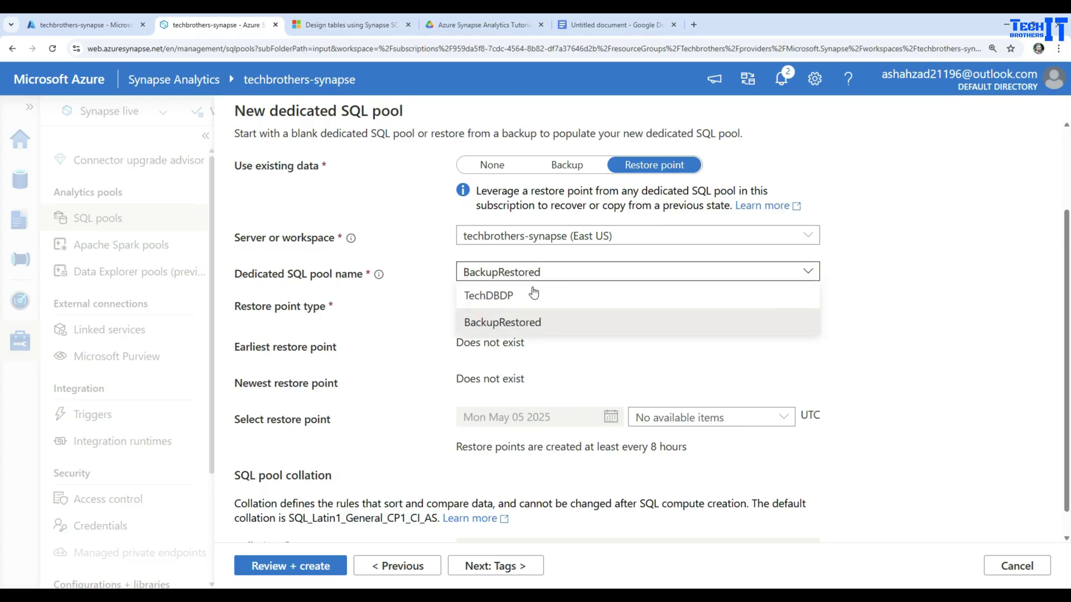
left_click(498, 303)
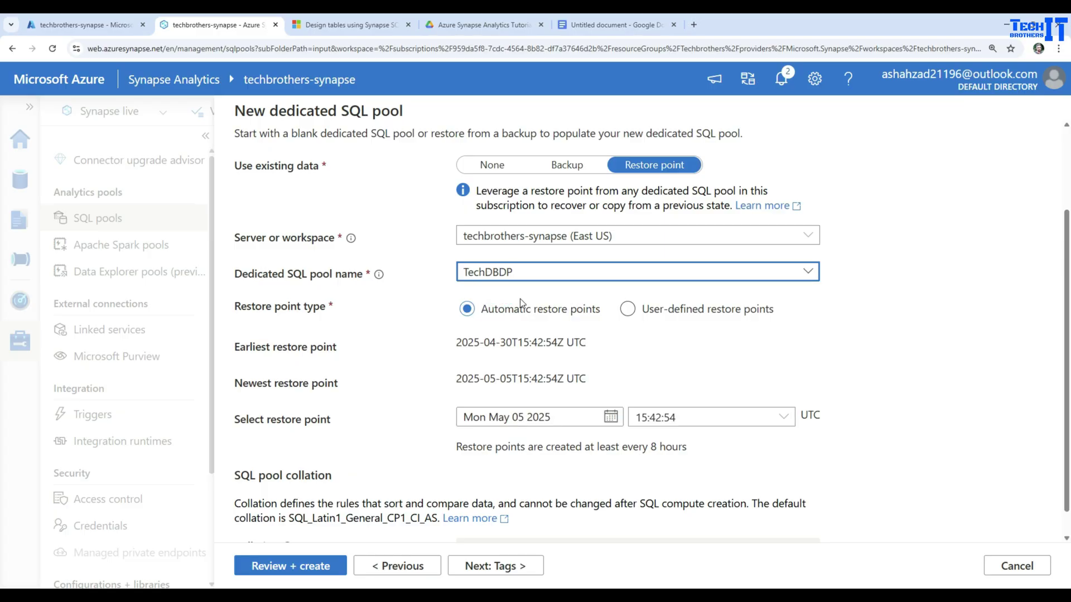
Step: Choose April 30, 2025 as the restore date and compare its available times with the backup runs in SQL Server Management Studio
left_click(611, 418)
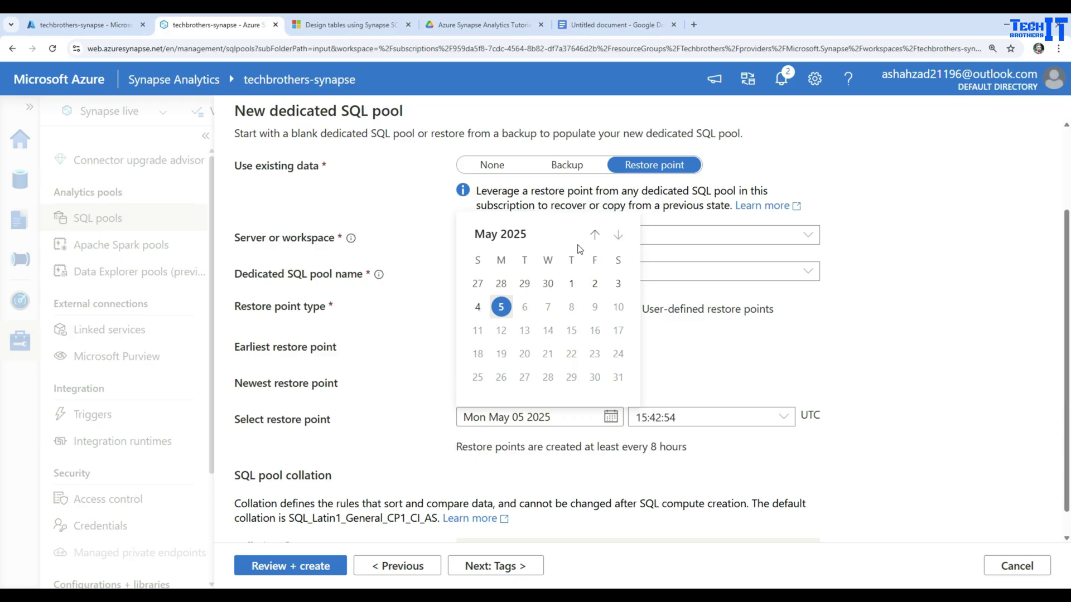
left_click(595, 235)
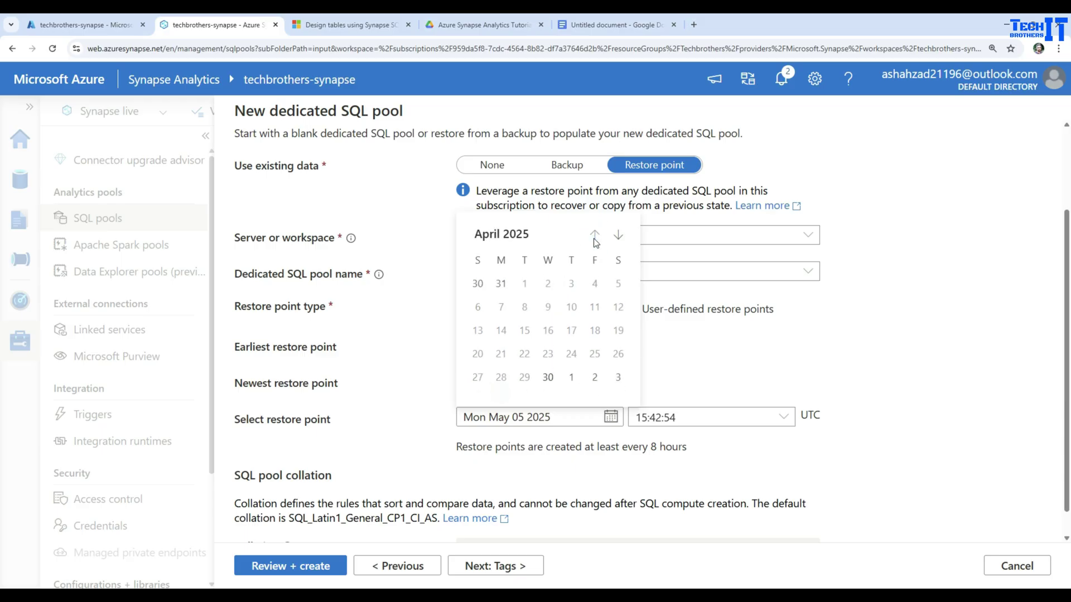
left_click(548, 378)
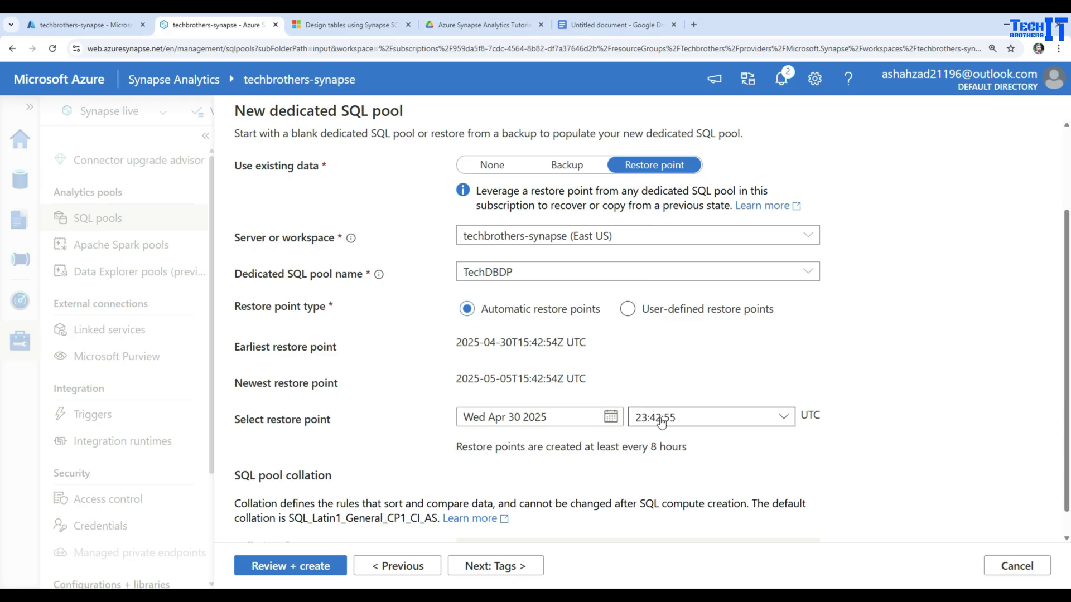
left_click(686, 423)
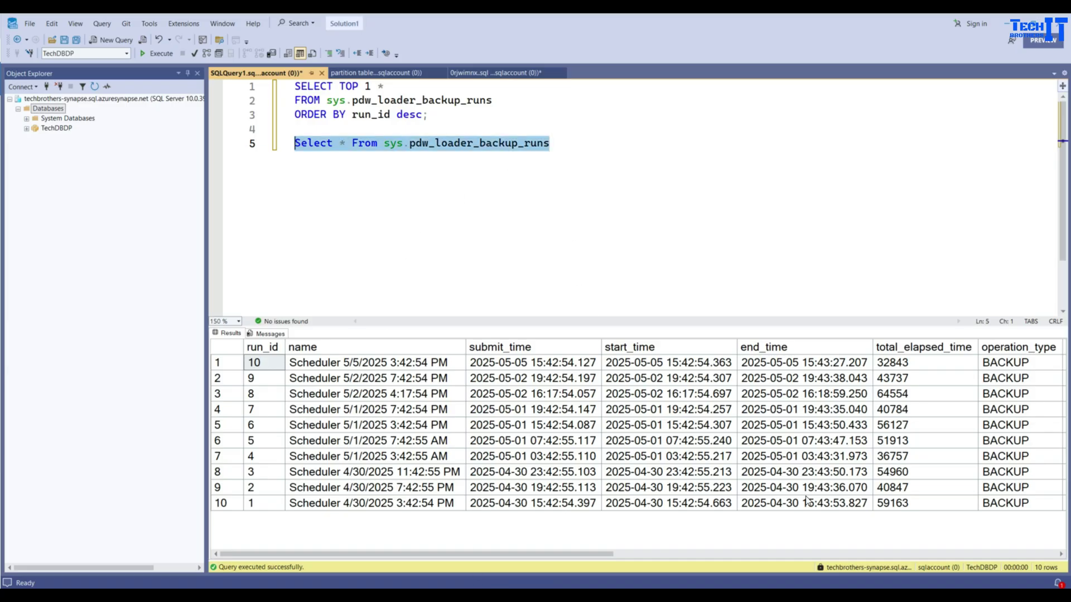
left_click_drag(822, 507, 831, 426)
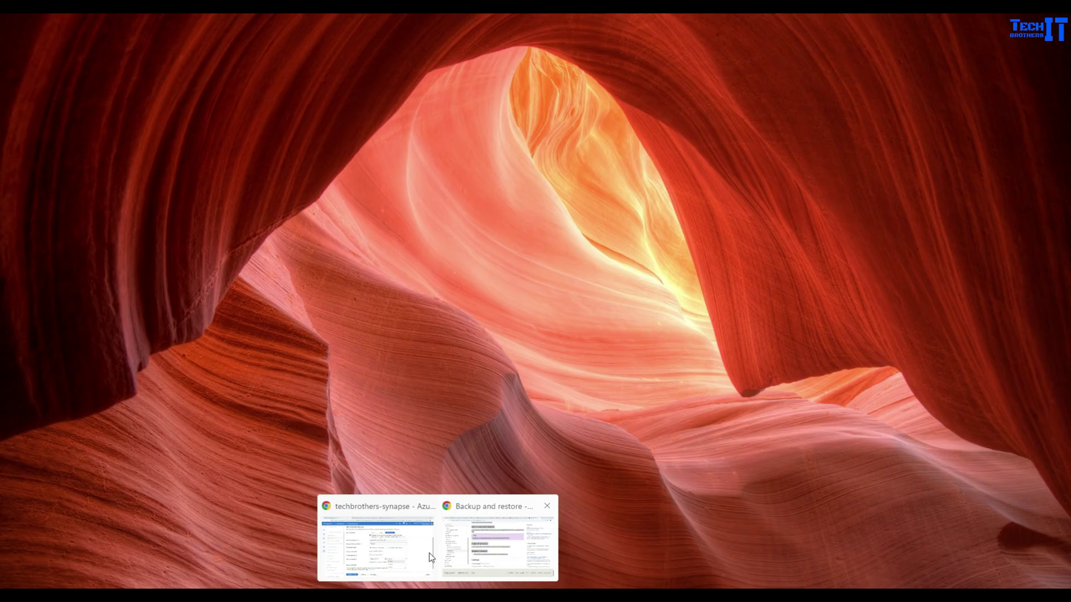
left_click(430, 553)
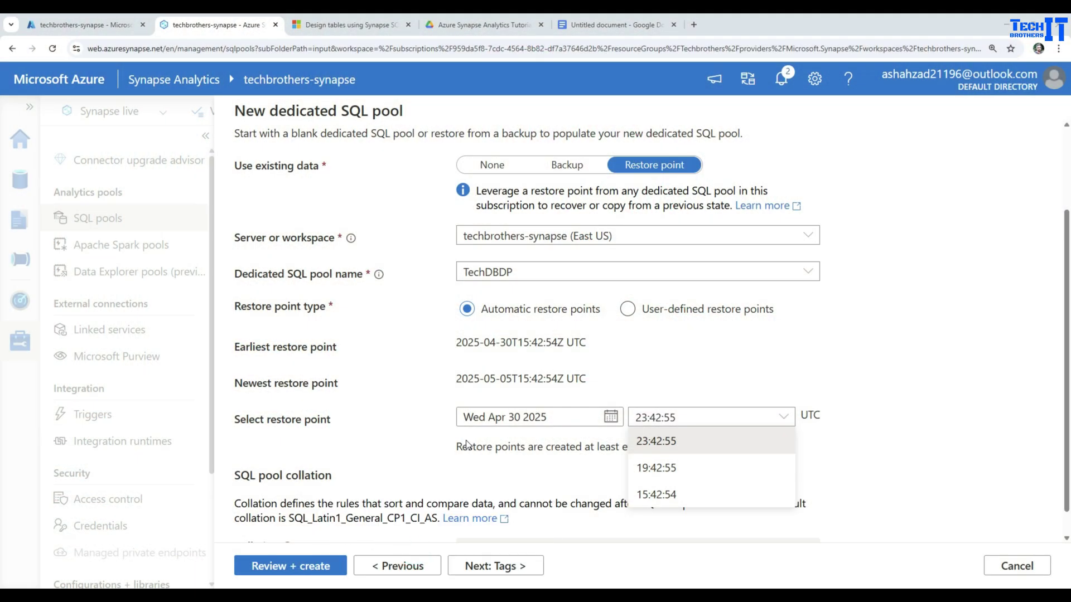
Step: Set the restore point date to May 1, 2025 and examine the restore times offered for it
left_click(611, 417)
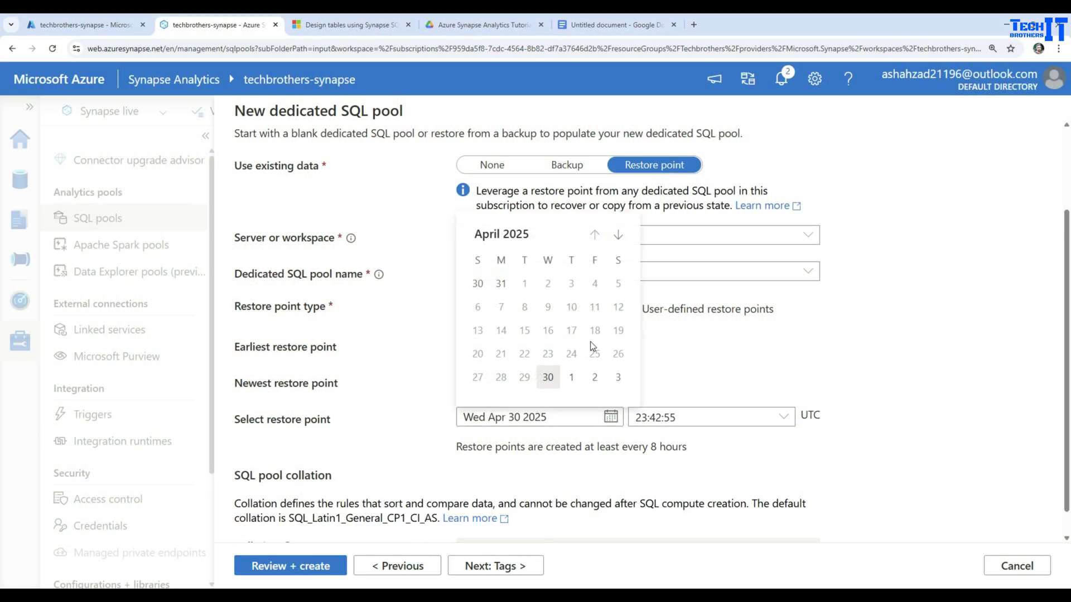
left_click(571, 377)
left_click(691, 417)
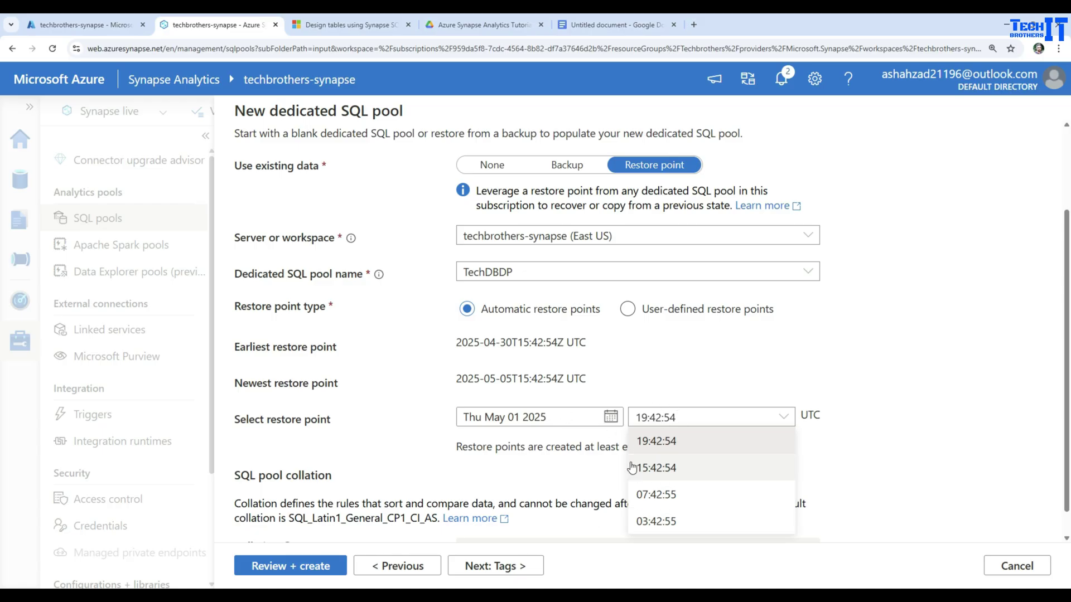
left_click(672, 391)
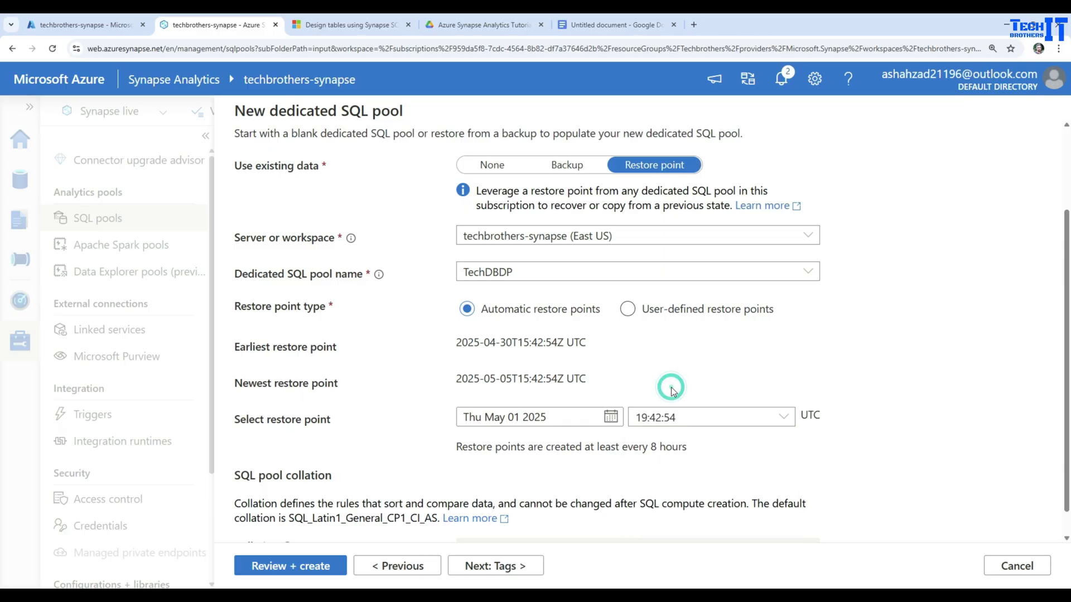
Step: Try the available May 1 restore times and set the restore point time to 07:42:55
left_click(662, 424)
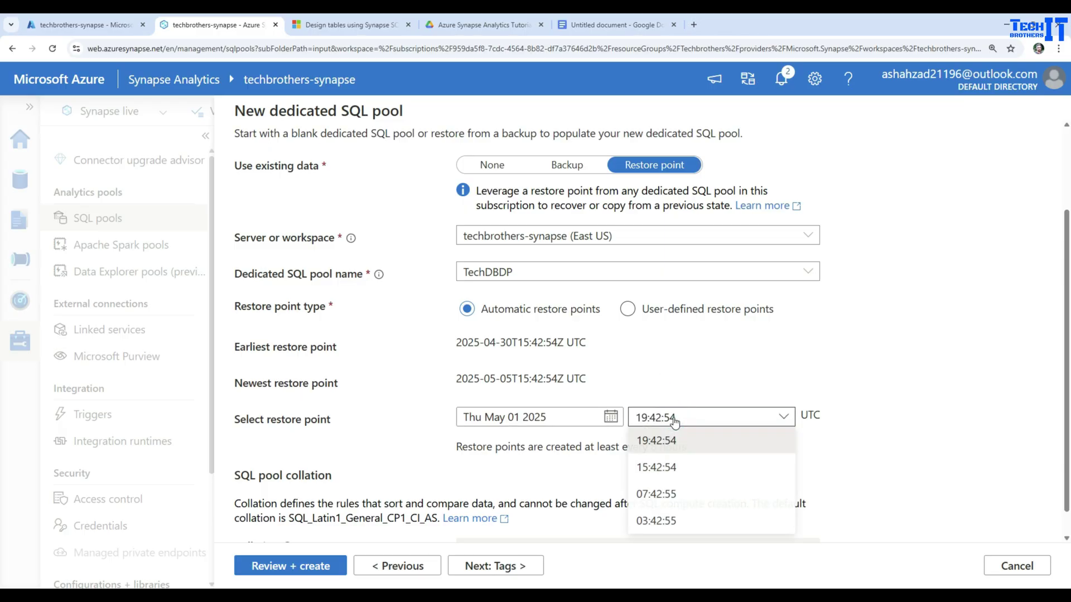
left_click(659, 441)
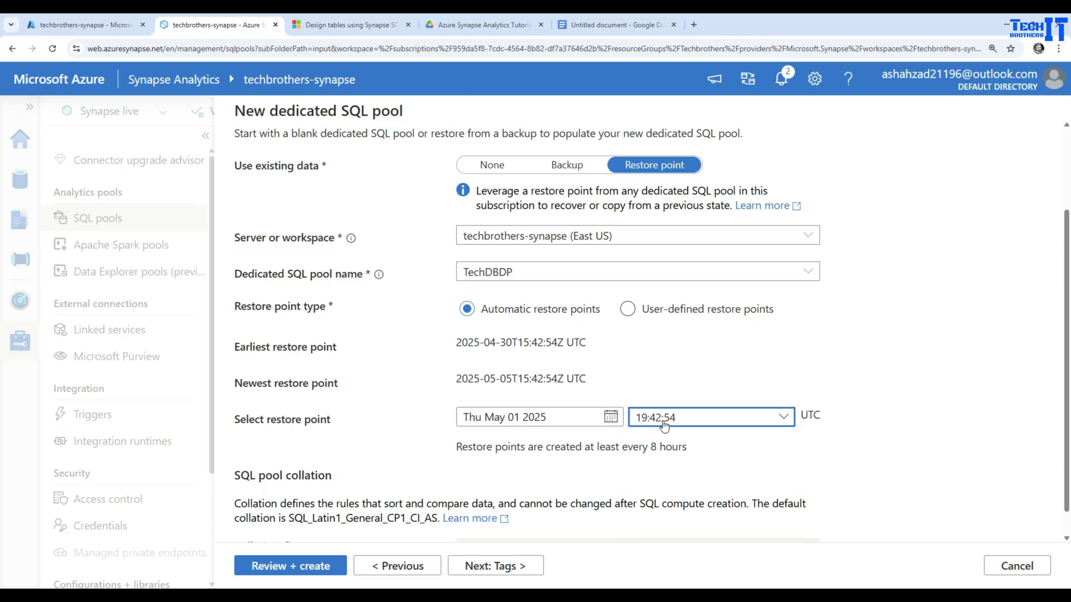
left_click(664, 425)
left_click(647, 440)
left_click(664, 424)
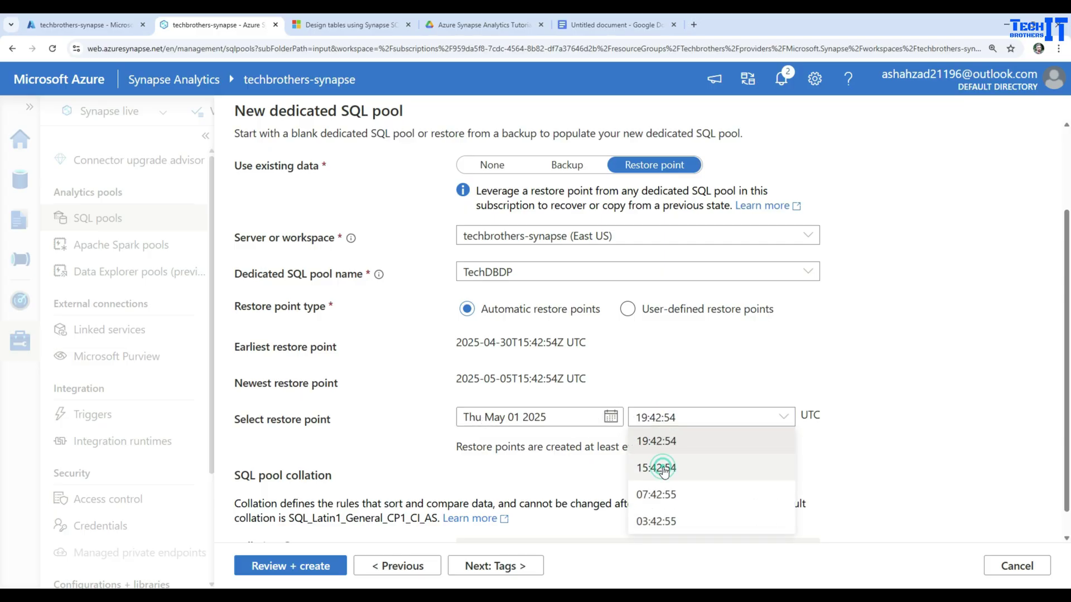
left_click(665, 470)
left_click(666, 423)
left_click(661, 495)
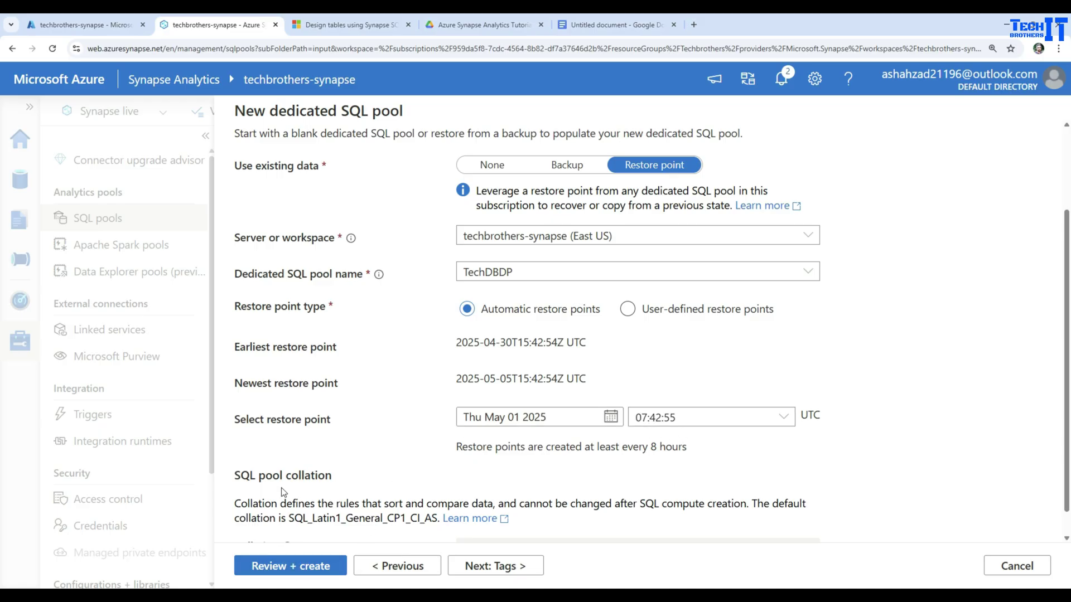
Step: Review the restore settings and pool name, validate the configuration and create the dedicated SQL pool restorenewpddb
scroll(420, 450, "down", 1)
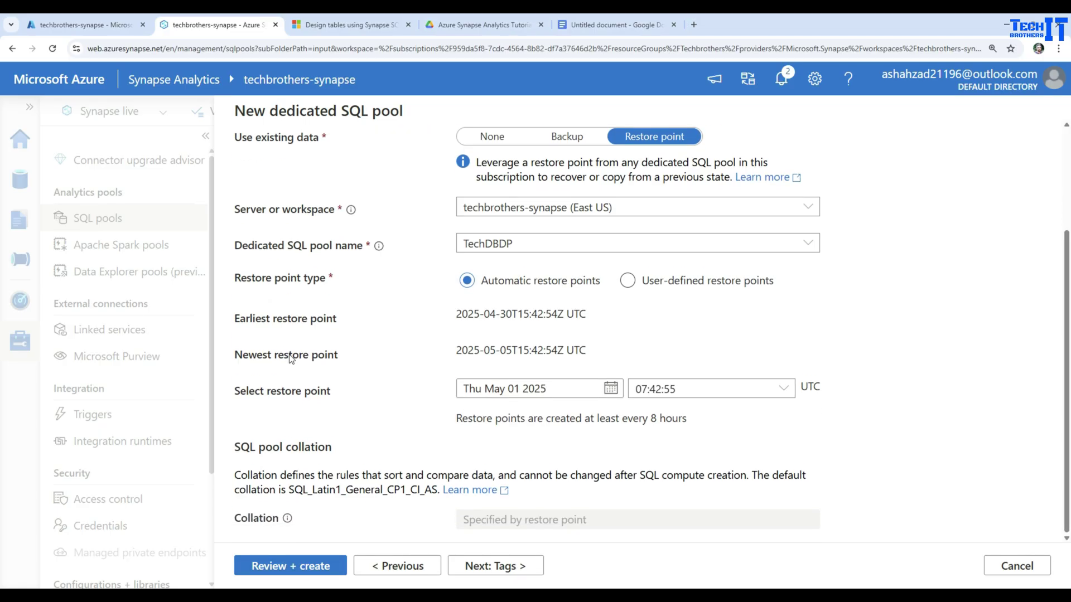
scroll(292, 360, "up", 5)
left_click(253, 150)
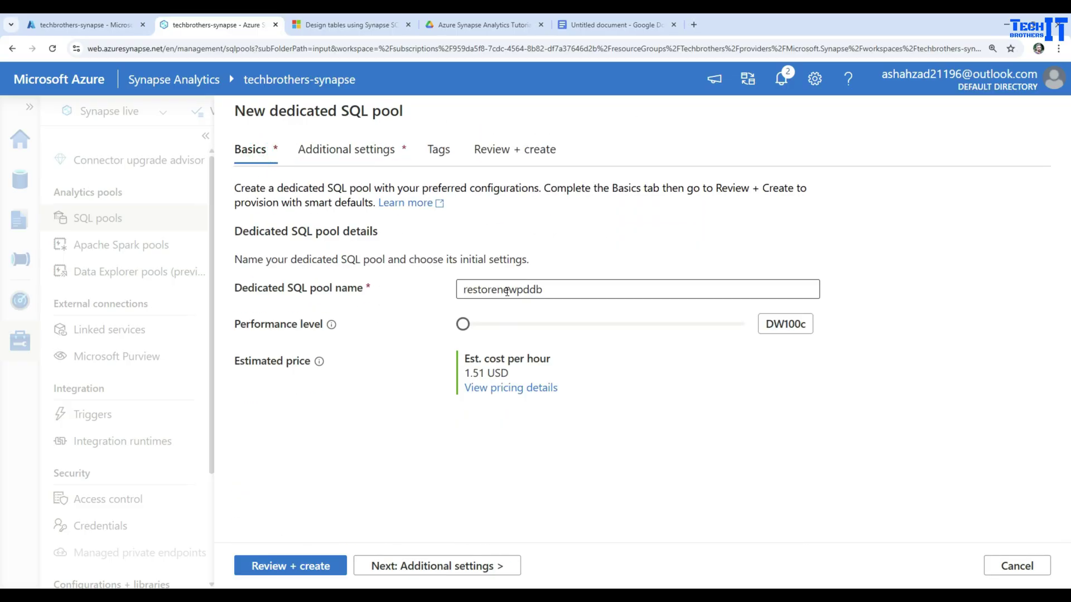
left_click(544, 289)
double_click(544, 289)
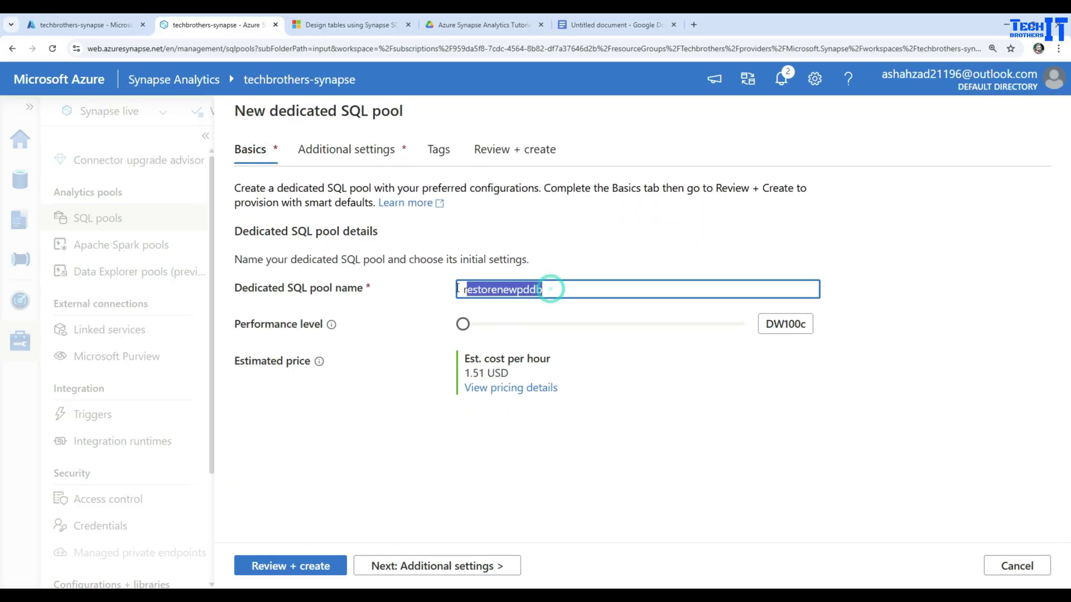
left_click(309, 565)
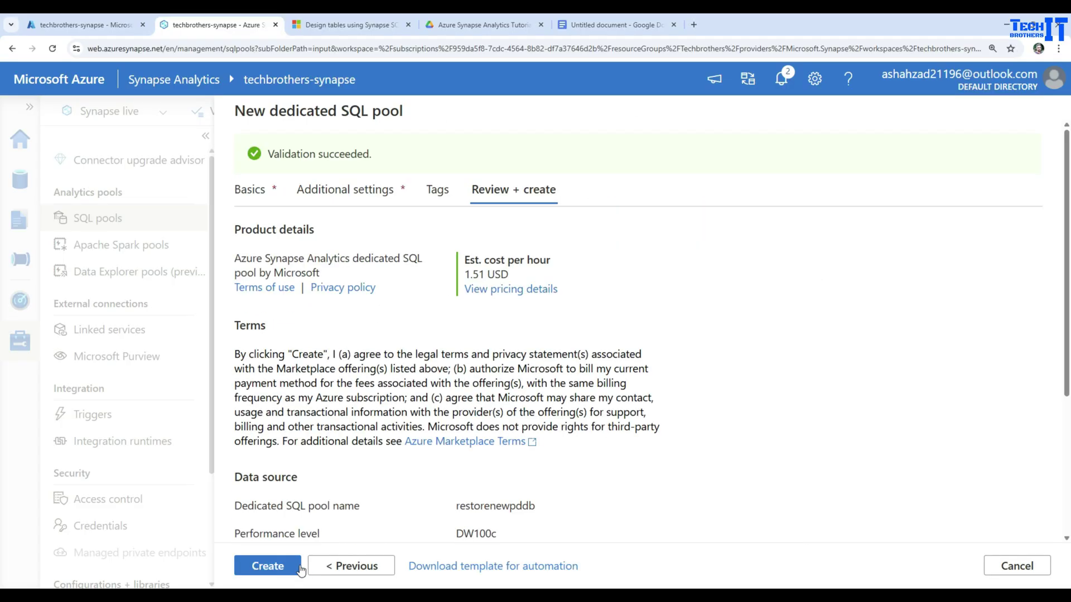
left_click(284, 575)
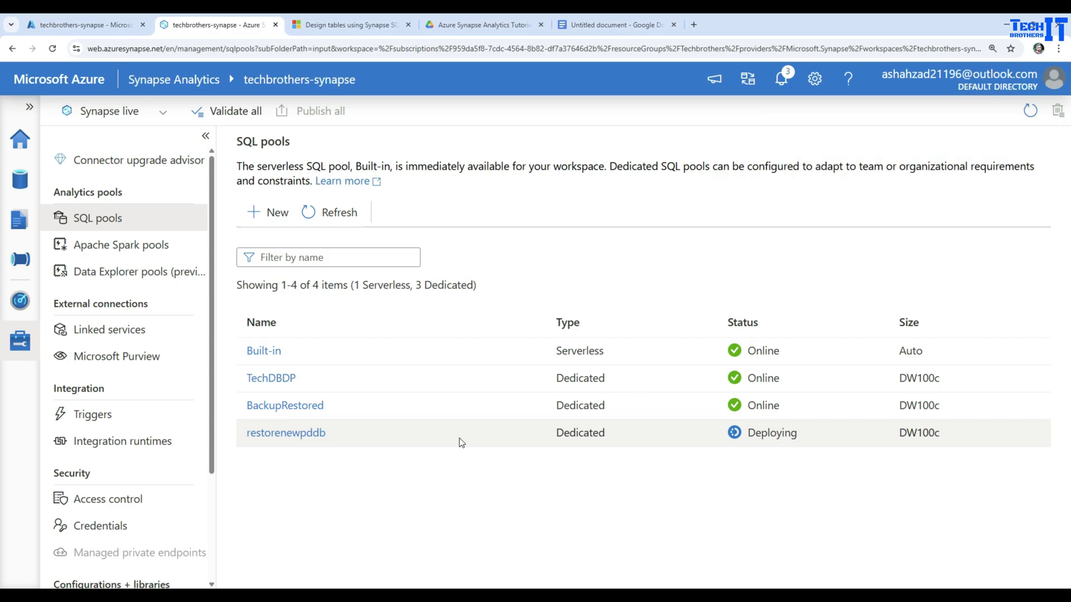
Step: Switch to the Google Docs notes to review automatic and user-defined restore points, and return to Synapse Studio
left_click(606, 22)
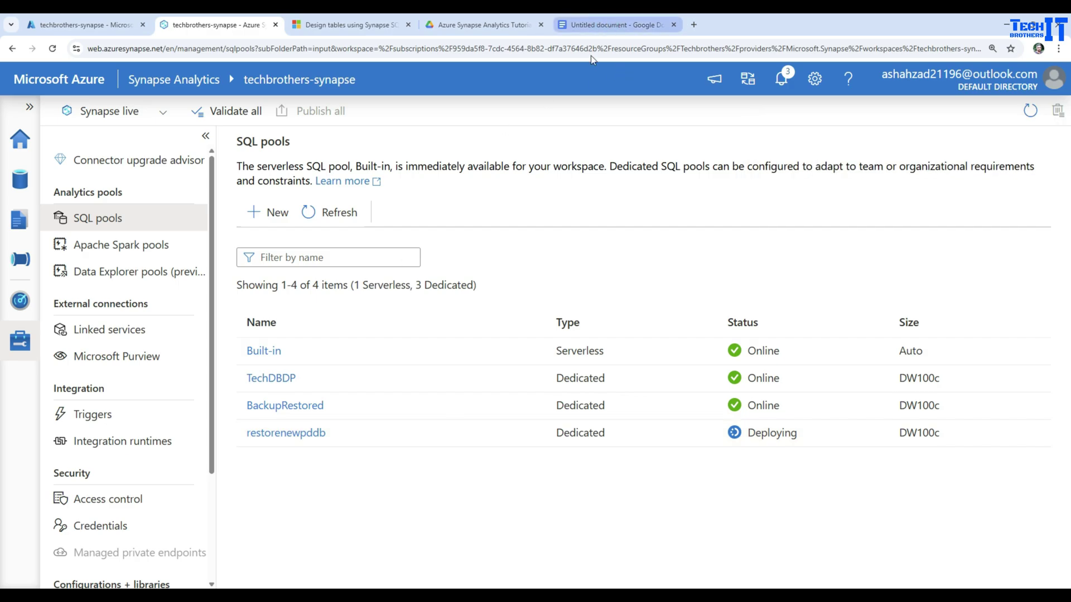
scroll(619, 352, "up", 5)
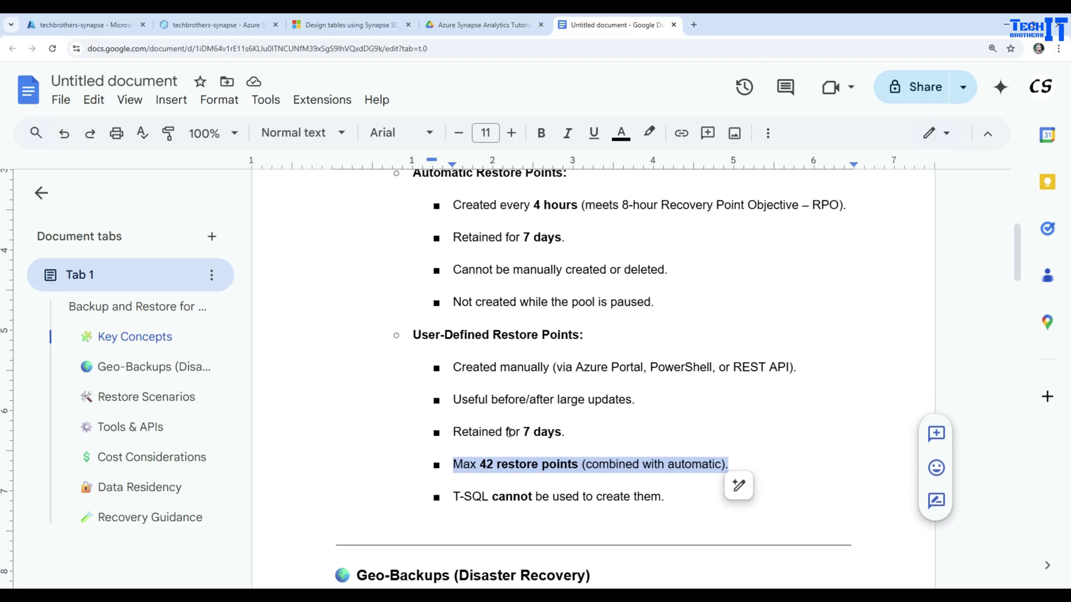
left_click(249, 26)
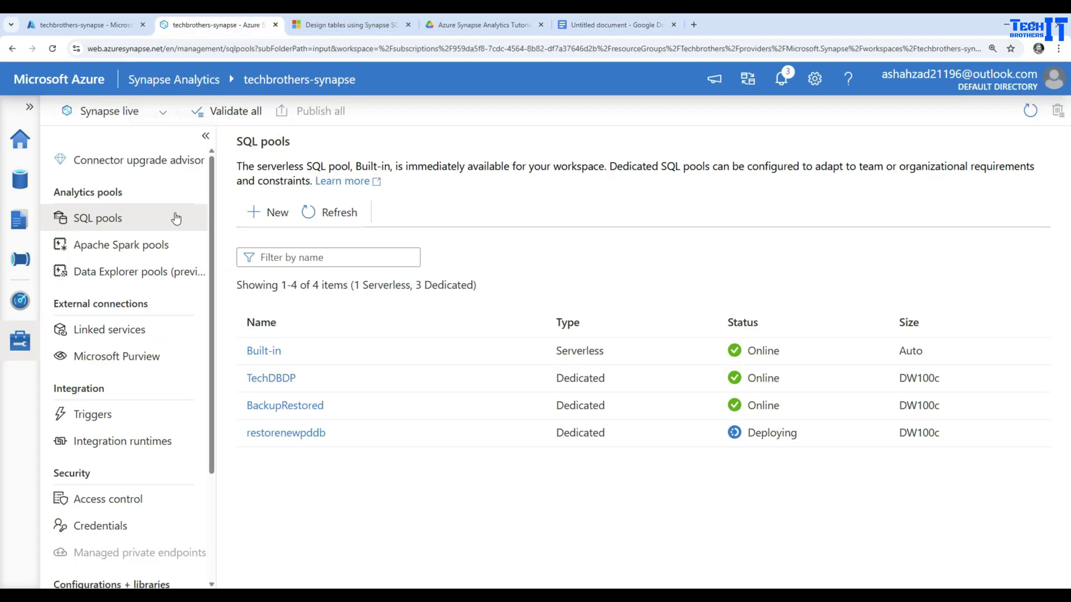
Step: Start a new dedicated SQL pool at performance level DW100c, with a restore point as data source and user-defined restore points as type
left_click(271, 212)
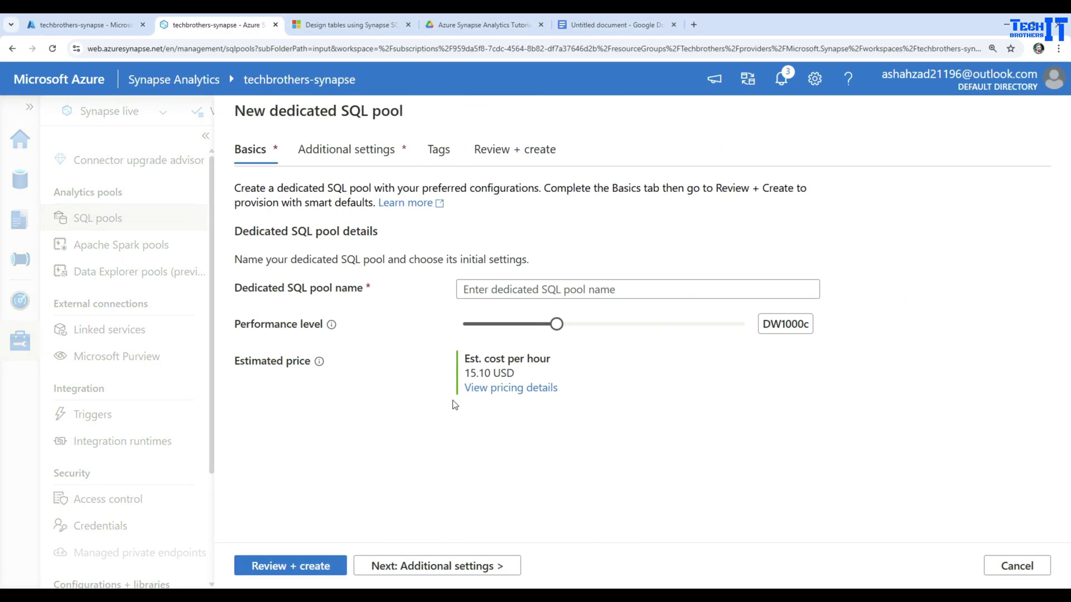
left_click_drag(515, 330, 462, 325)
left_click(313, 152)
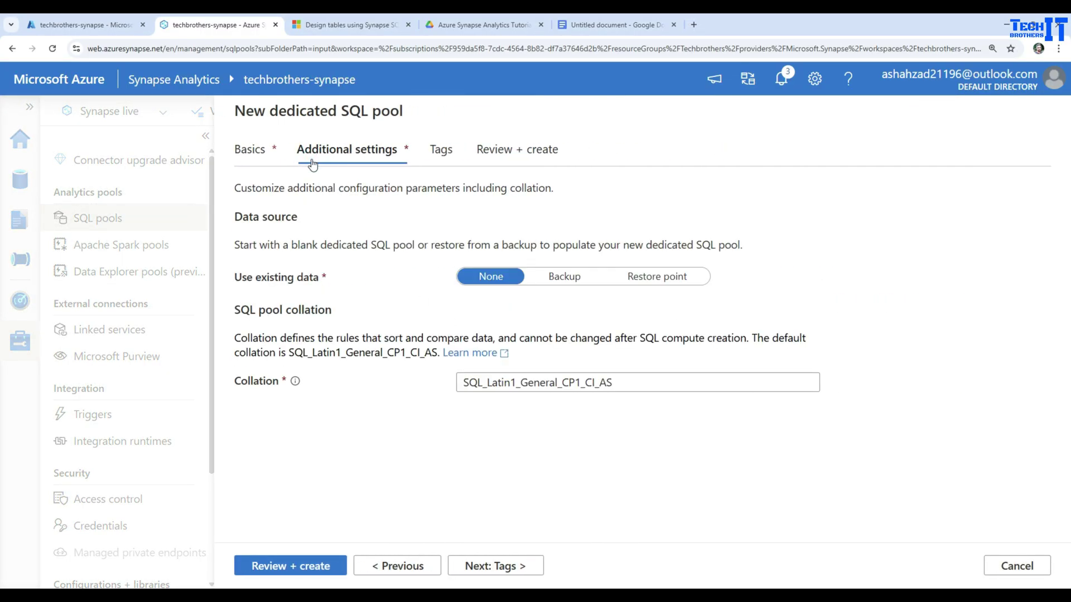
left_click(625, 281)
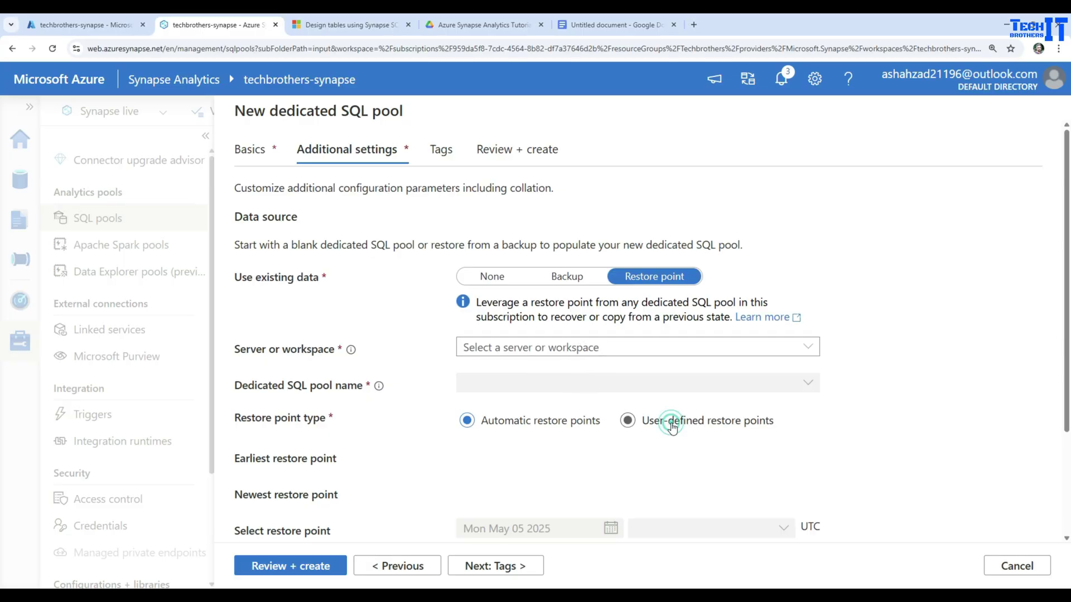
left_click(646, 429)
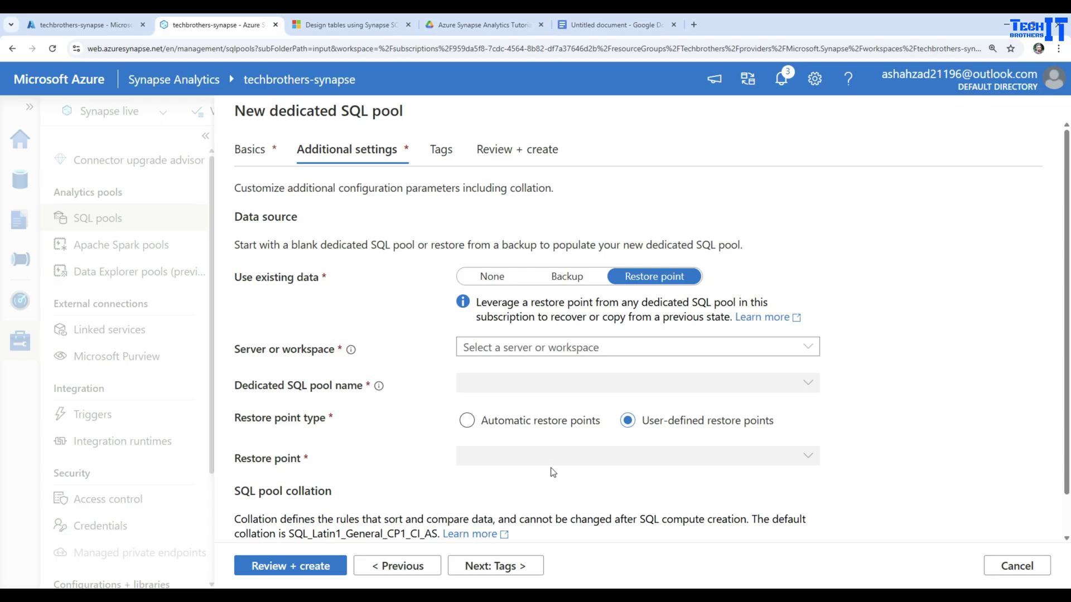
Step: Switch to the Google Docs notes to review the PowerShell tool for creating a restore point, and return to Synapse Studio
left_click(624, 24)
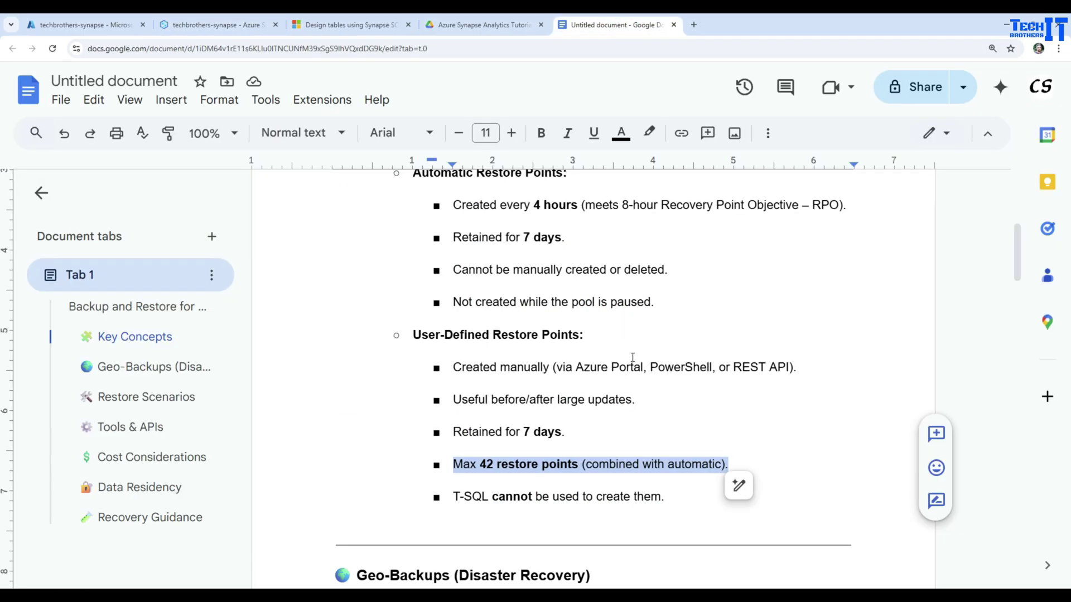
scroll(632, 355, "down", 7)
scroll(633, 356, "down", 10)
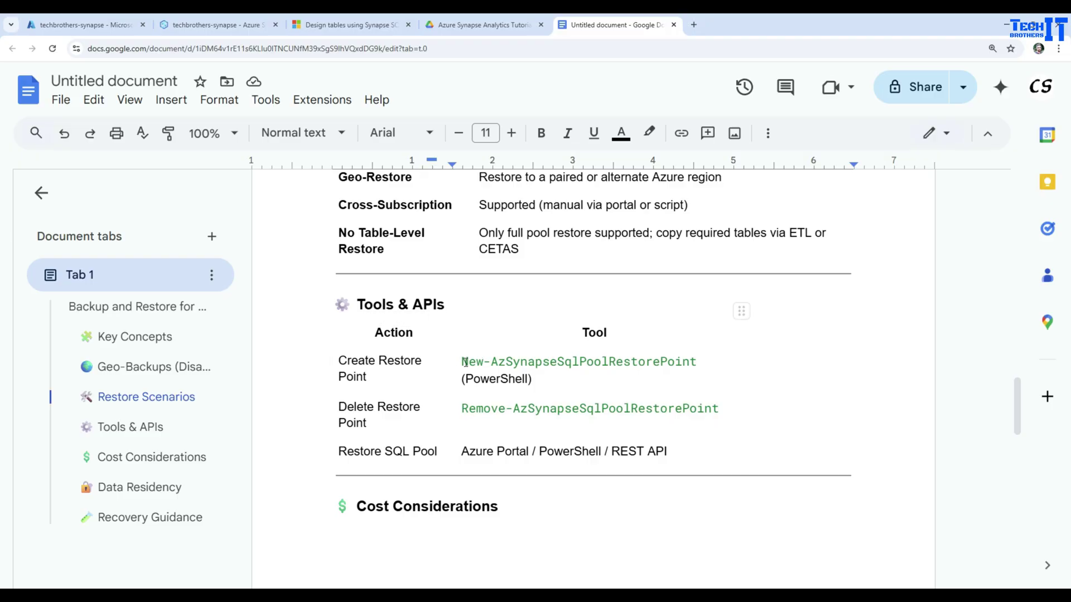
left_click_drag(466, 363, 695, 378)
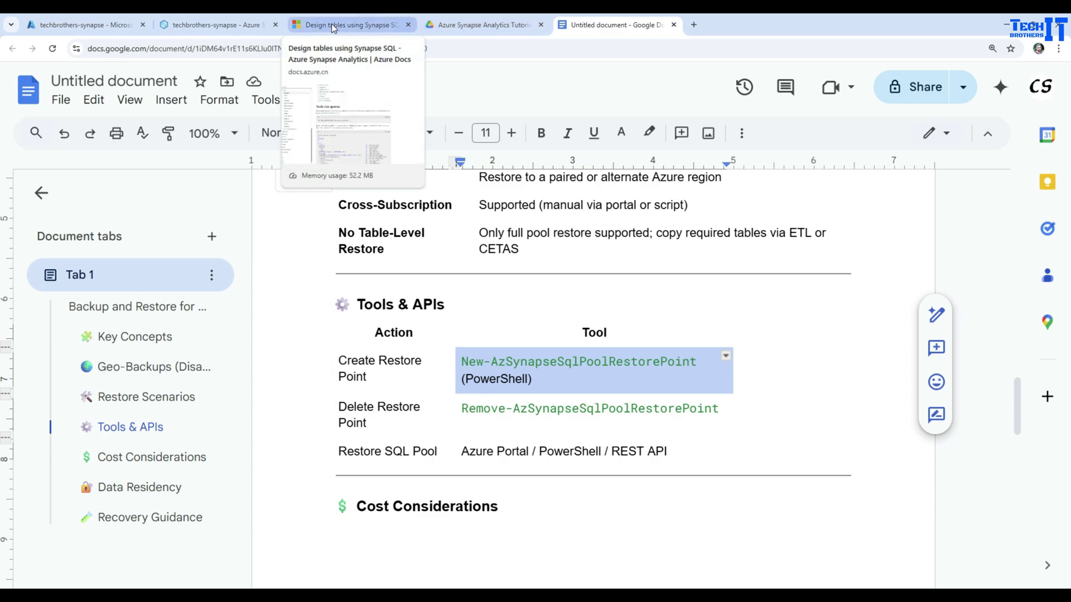
left_click(244, 29)
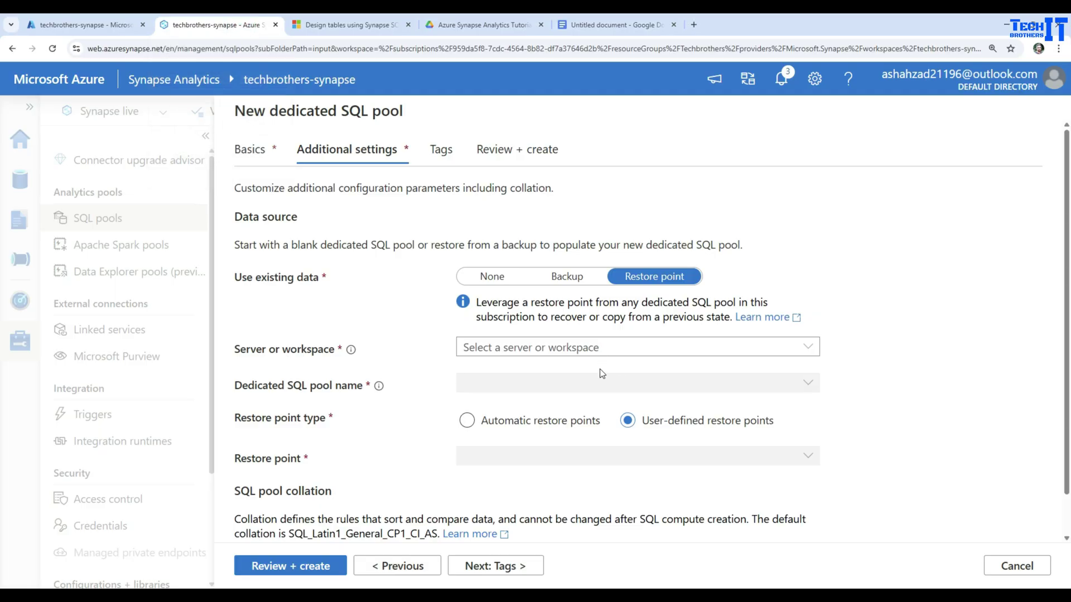
Step: Choose automatic restore points and select the TechDBDP pool in the techbrothers-synapse (East US) workspace as the restore source
scroll(572, 399, "down", 1)
left_click(467, 377)
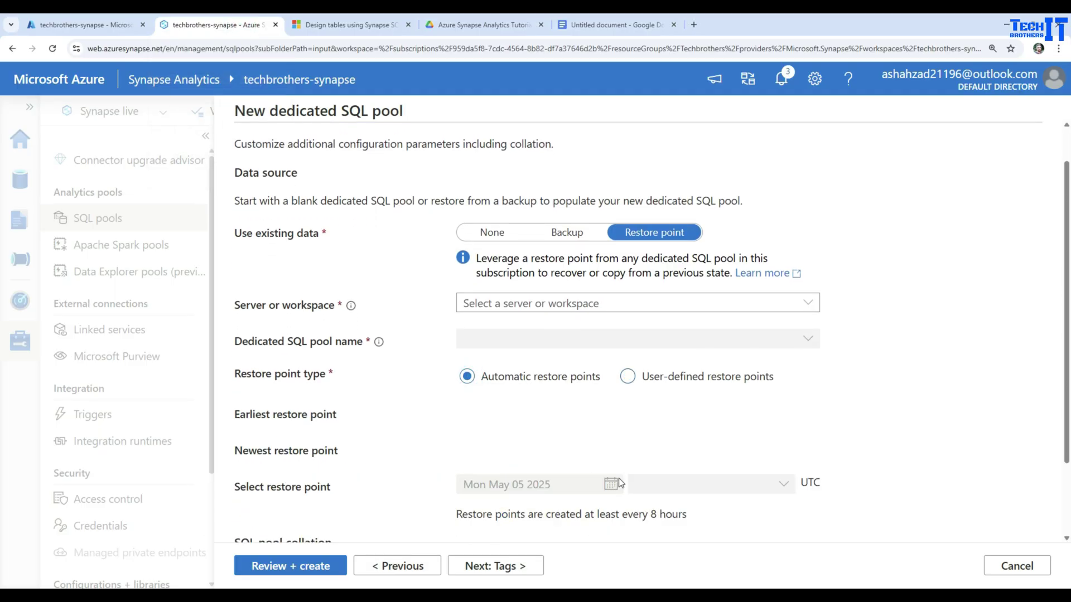
left_click(553, 304)
left_click(550, 326)
left_click(502, 339)
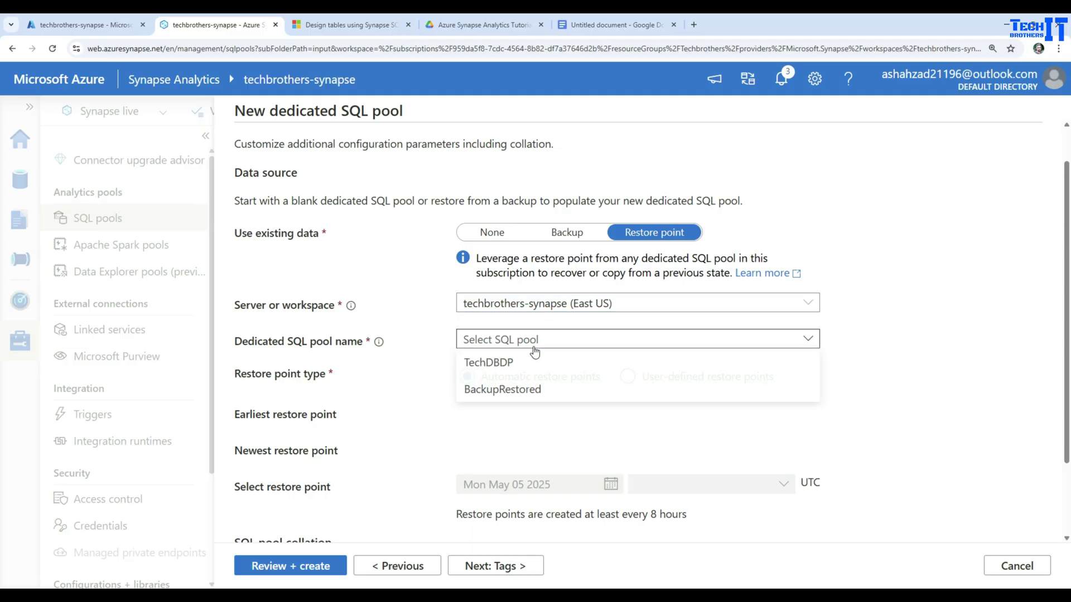
left_click(502, 364)
scroll(518, 384, "down", 2)
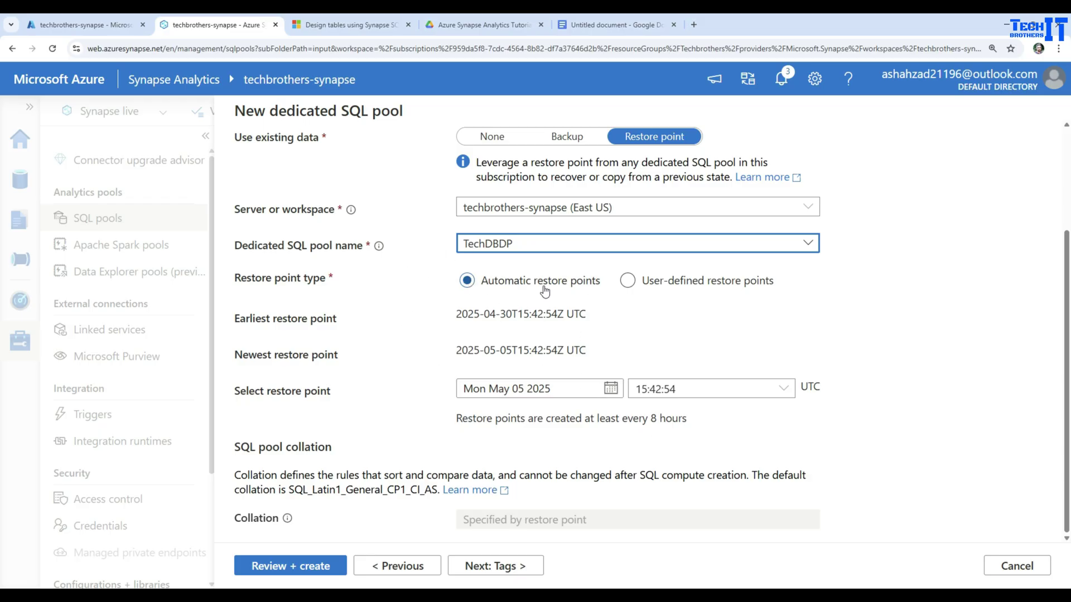
scroll(619, 365, "up", 3)
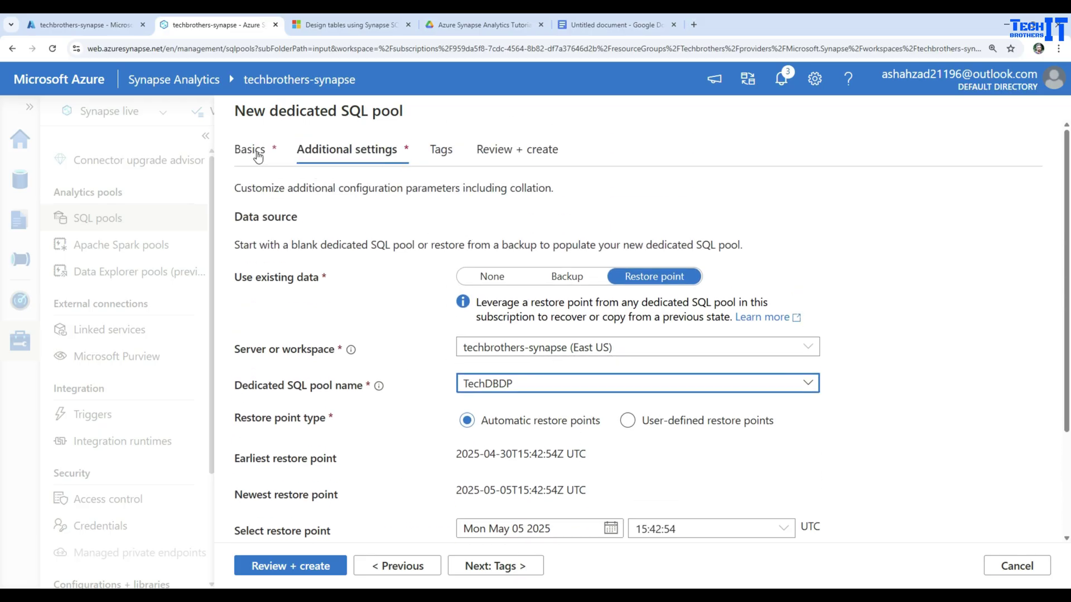
Step: Switch to the Google Docs notes to review the geo-backup and disaster recovery rules, and return to Synapse Studio
left_click(608, 25)
scroll(623, 302, "down", 3)
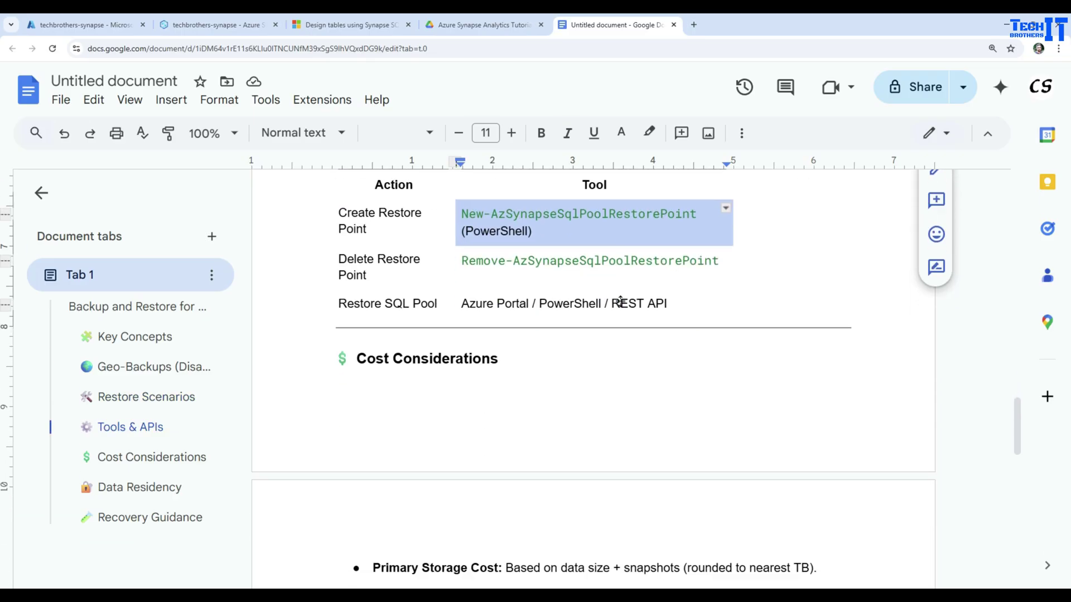
scroll(623, 301, "up", 5)
scroll(623, 302, "up", 8)
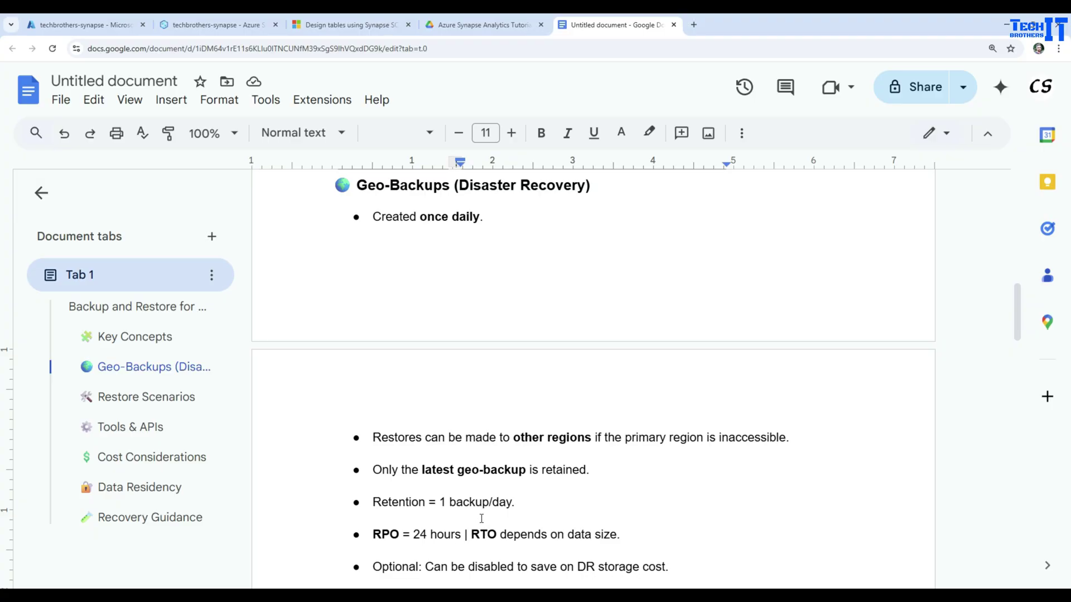
scroll(481, 519, "down", 2)
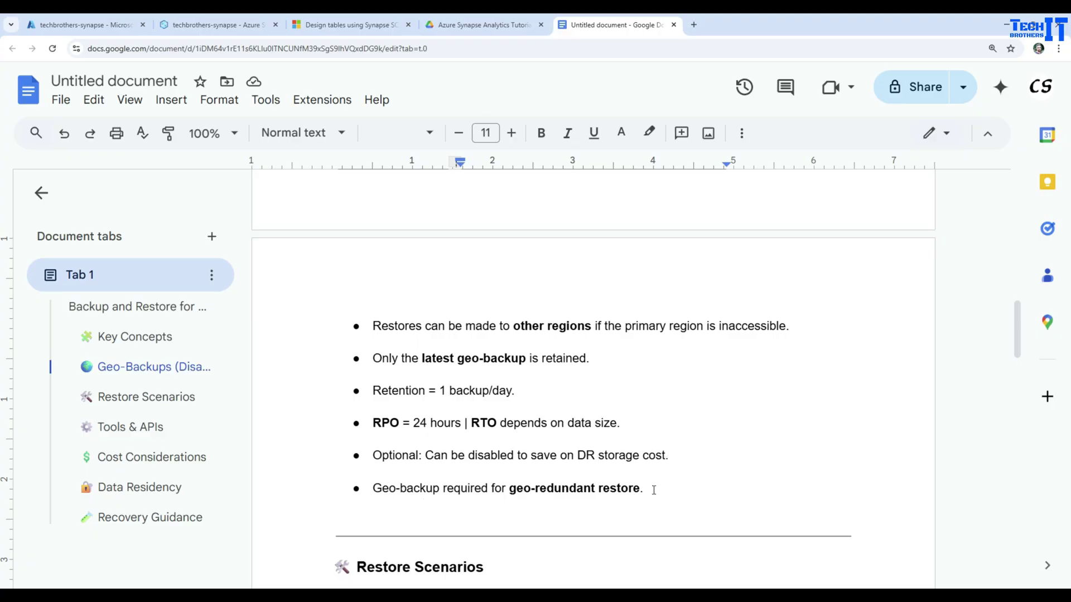
left_click(235, 24)
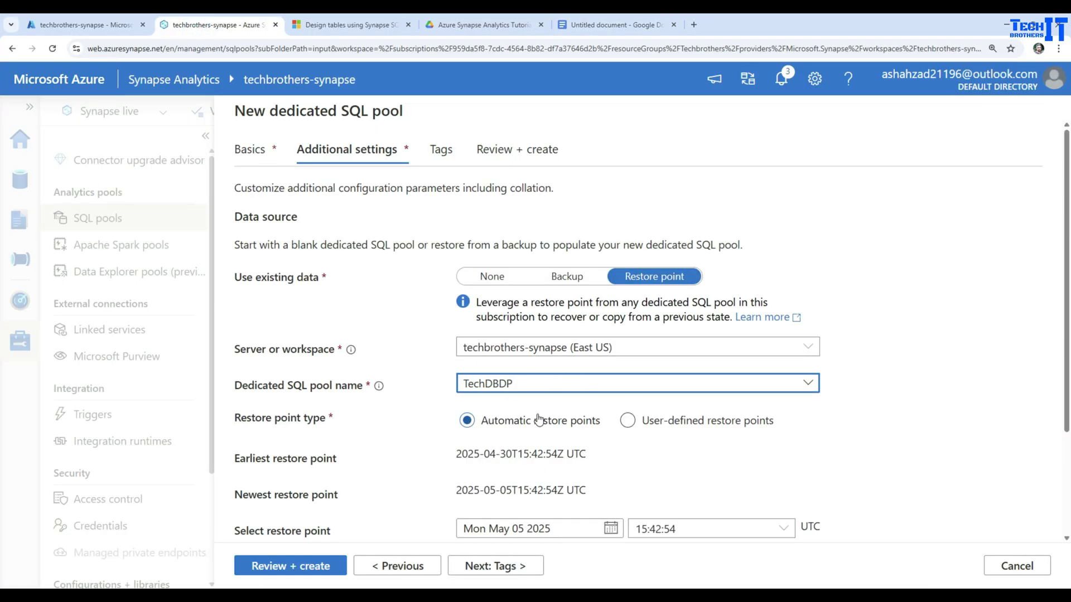
Step: Name the new dedicated SQL pool restorefrombackupTechbro in its basic settings
left_click(252, 152)
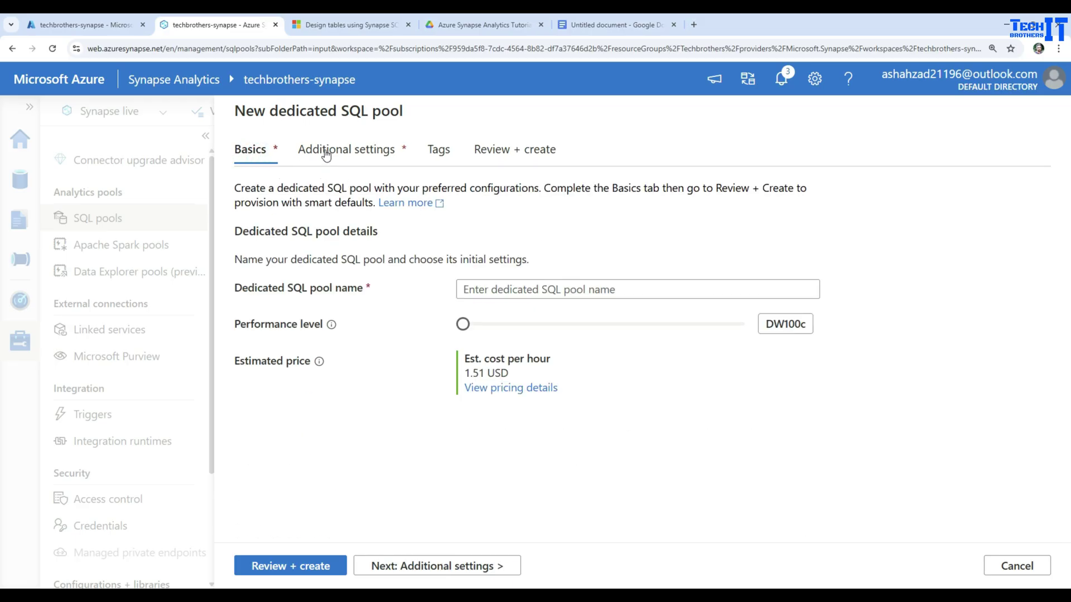
left_click(550, 286)
type("re")
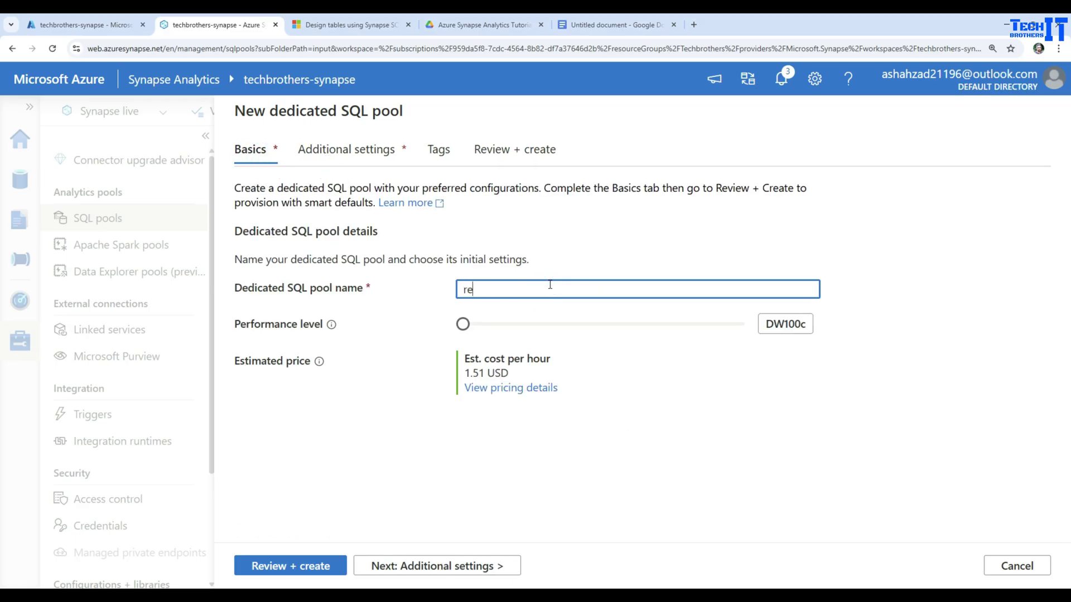
type("storefrombackupTechbro")
Step: Set the pool's data source to Backup and select the TechDBDP backup of Mon May 05 2025 11:42:54
left_click(355, 165)
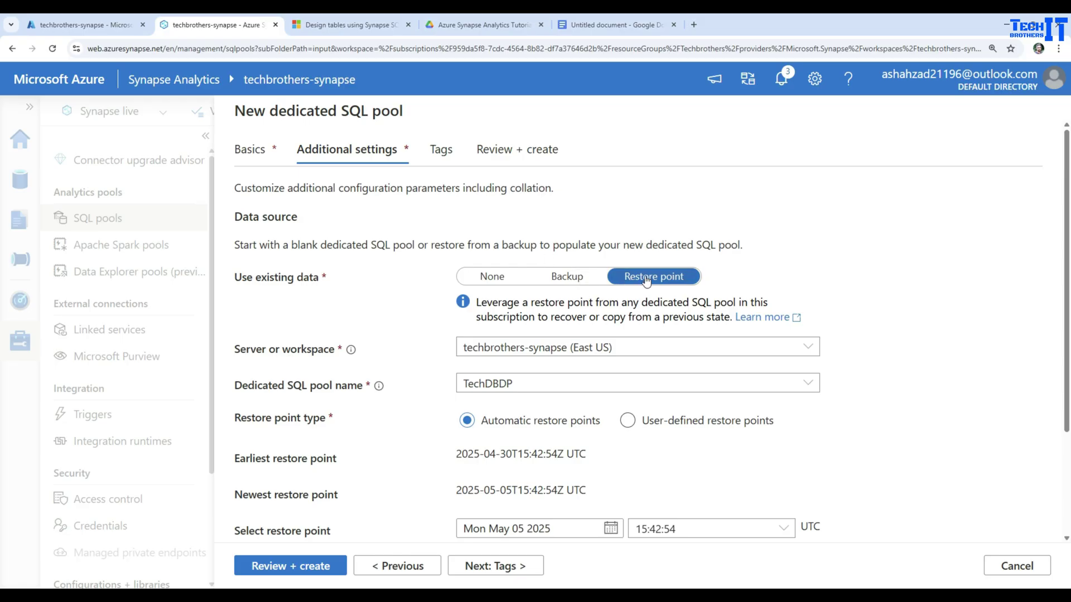
left_click(577, 279)
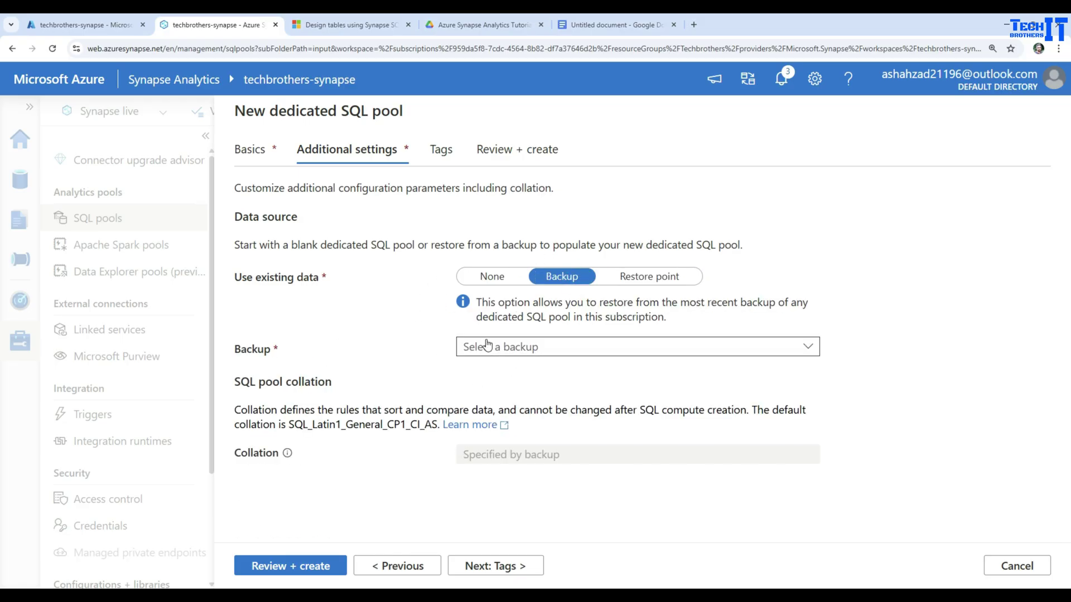
left_click(478, 347)
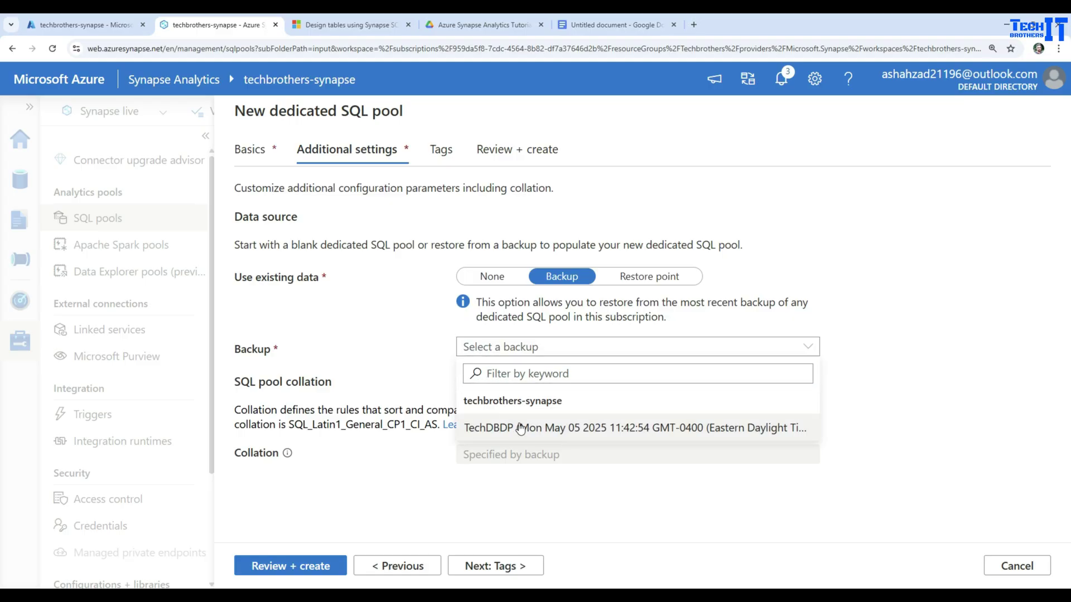
left_click(486, 433)
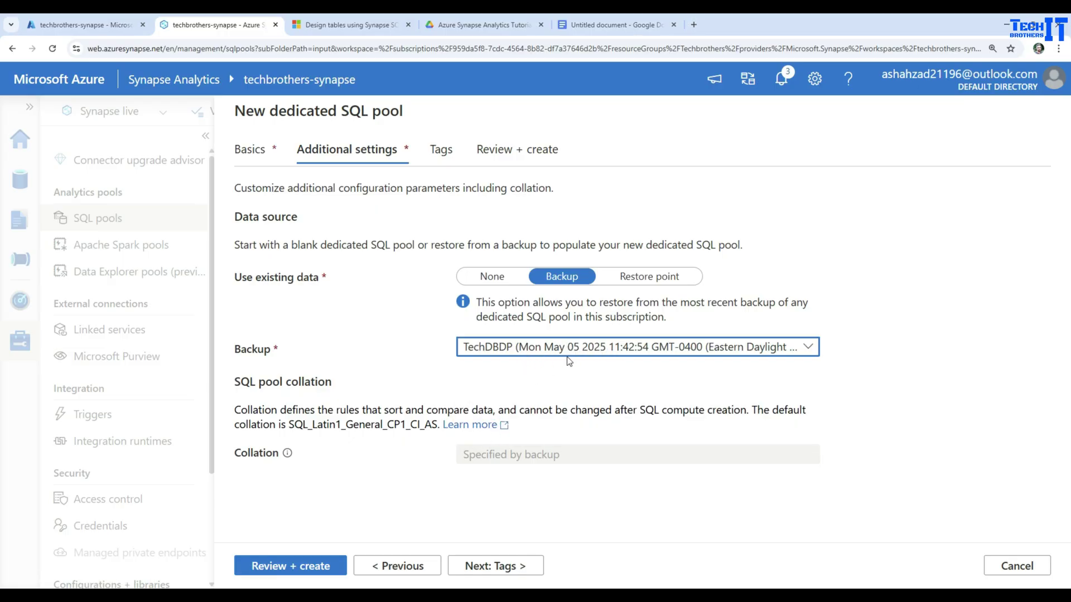
left_click(537, 346)
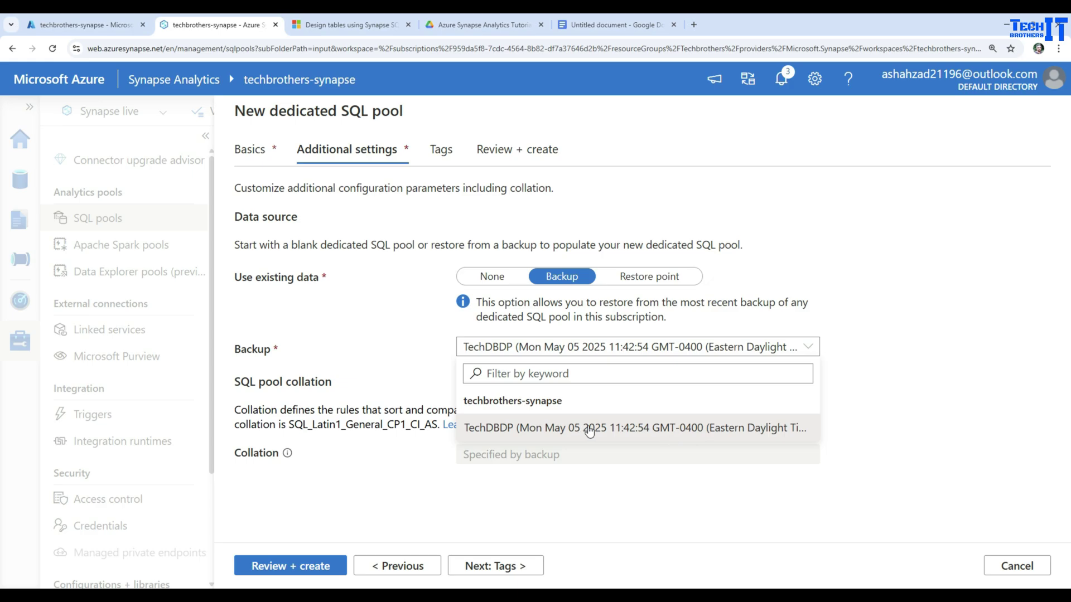
left_click(423, 336)
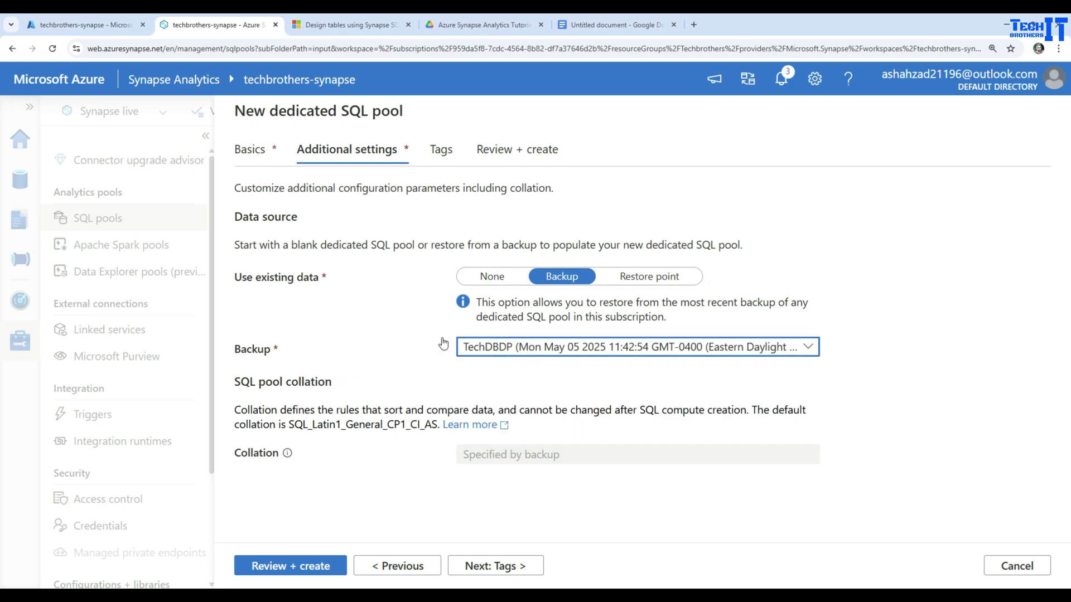
Step: Review the pool name and backup settings, validate the configuration and create the dedicated SQL pool restorefrombackupTechbro
left_click(252, 149)
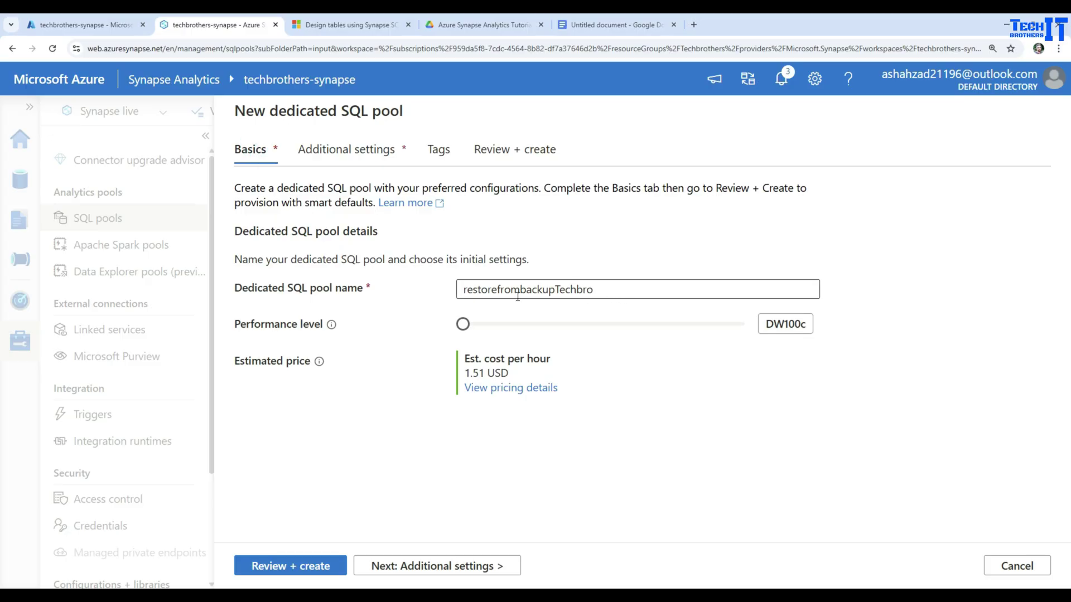
left_click(539, 290)
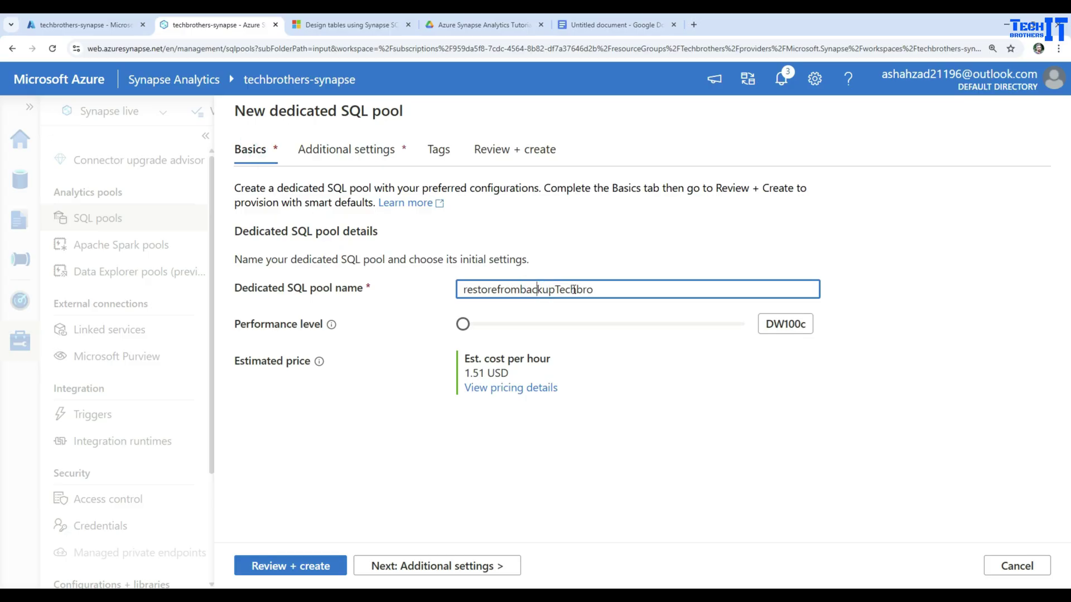
left_click(343, 154)
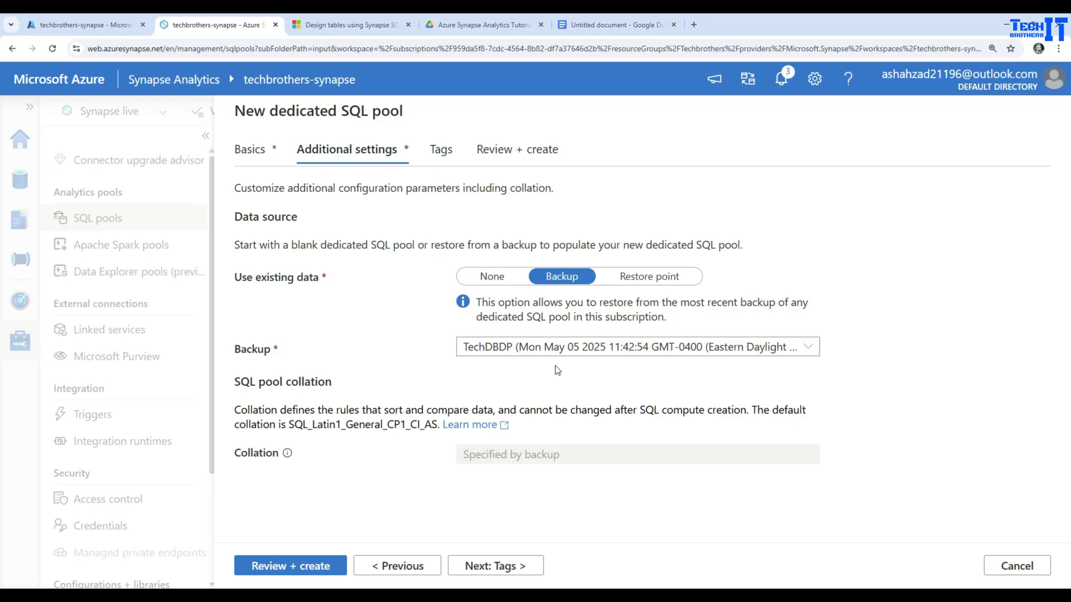
left_click(321, 574)
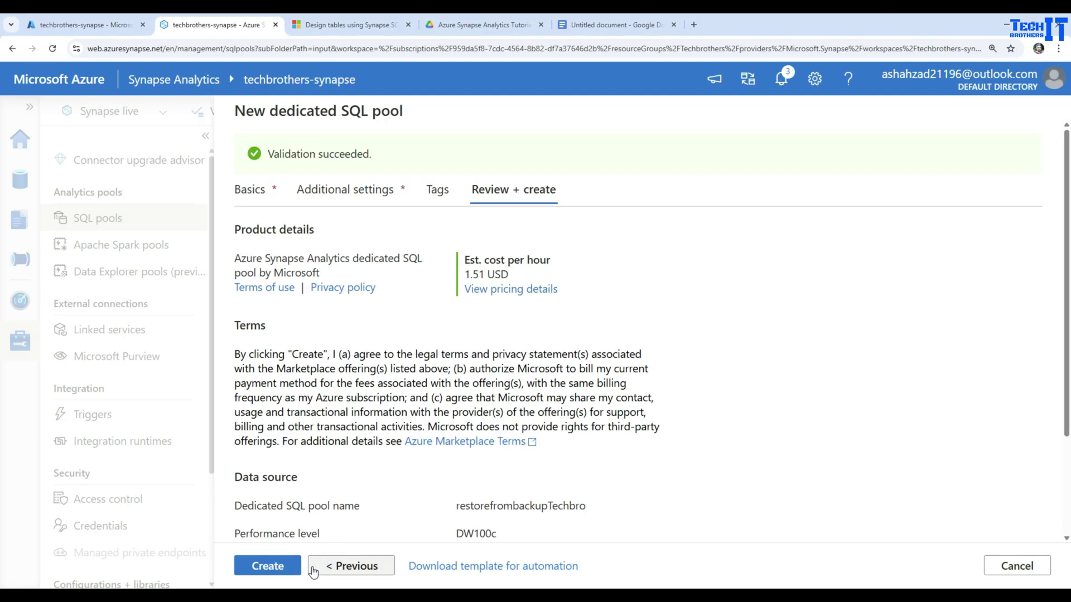
scroll(403, 370, "down", 2)
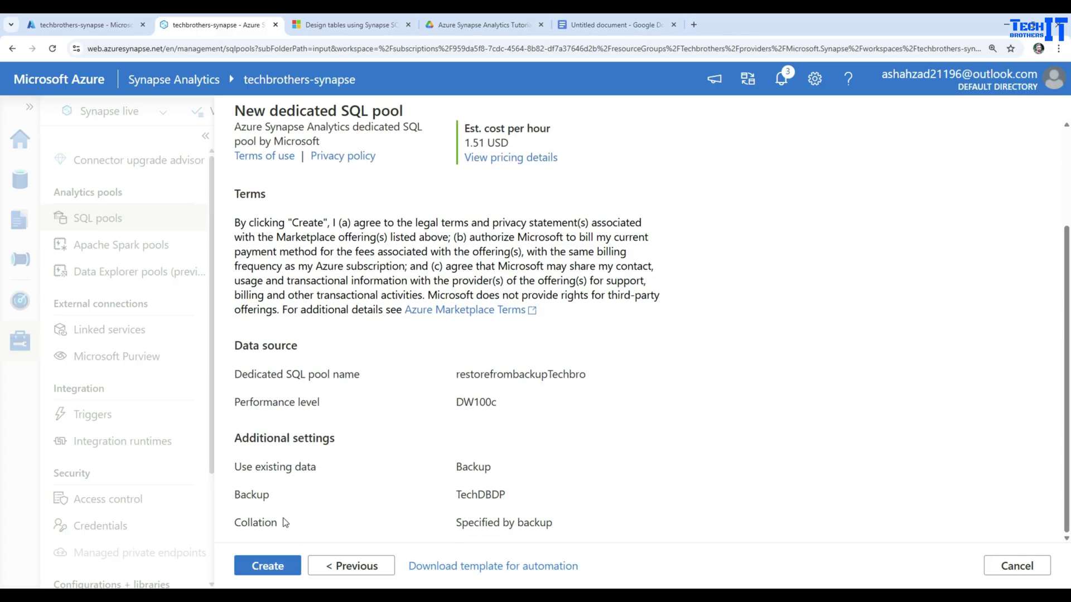
left_click(273, 565)
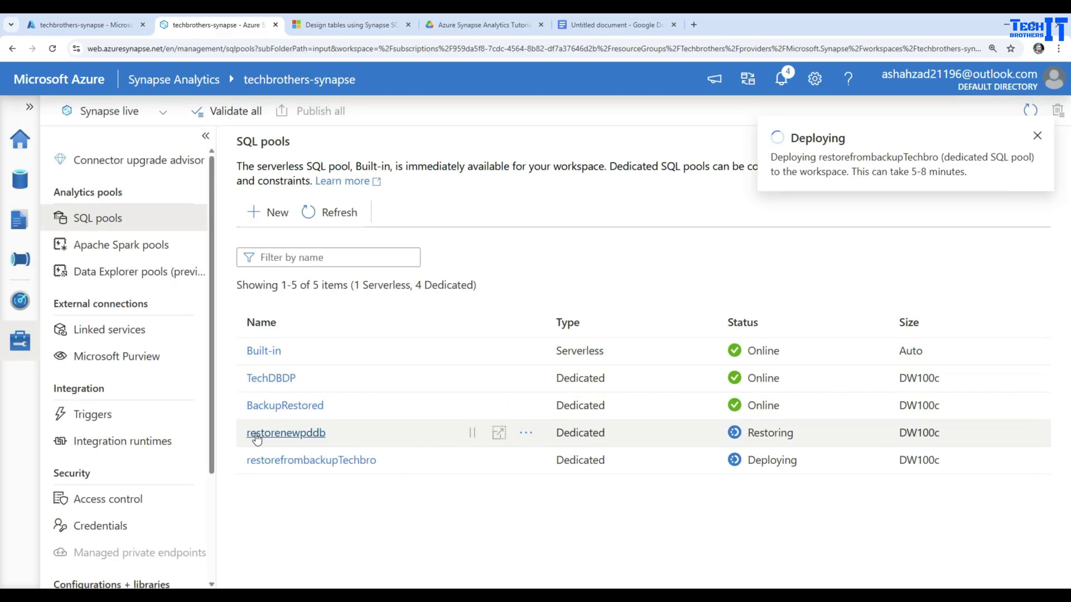
Step: Check the restorenewpddb and restorefrombackupTechbro entries and their status in the SQL pools list
left_click(355, 434)
left_click_drag(356, 439, 272, 441)
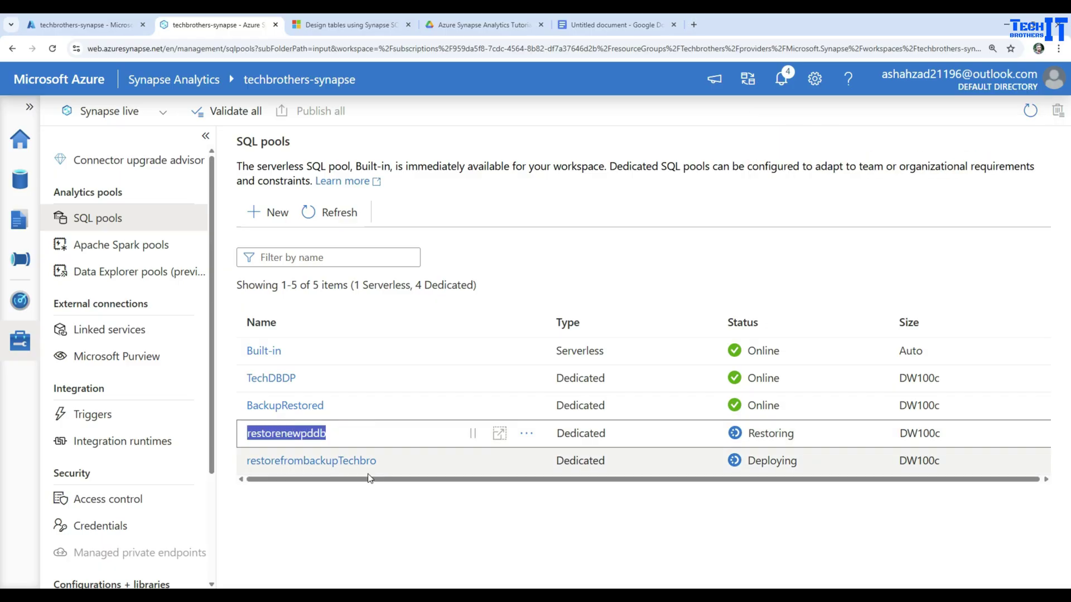
left_click(390, 462)
left_click_drag(391, 462, 245, 466)
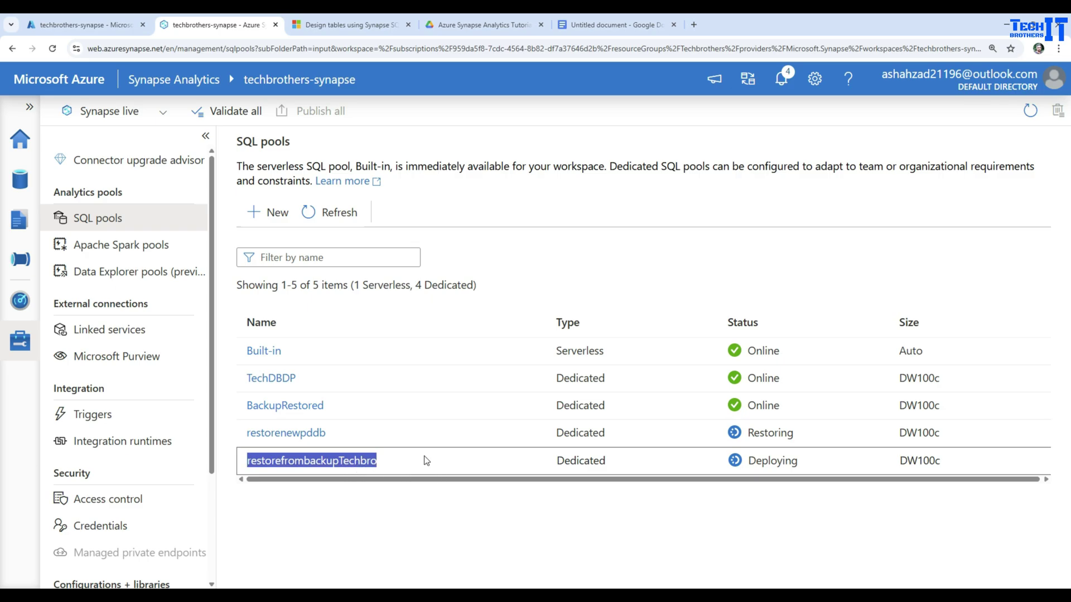
Step: Switch to the Google Docs notes and review the sections from restore scenarios and cost considerations through data residency and recovery guidance
left_click(608, 27)
scroll(546, 361, "down", 7)
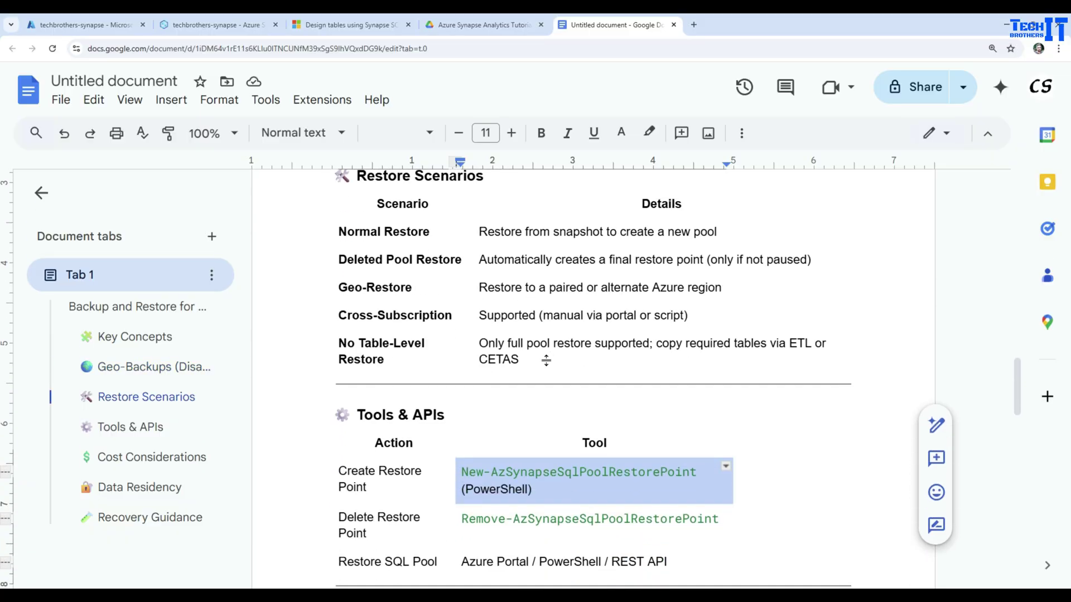
scroll(546, 360, "down", 7)
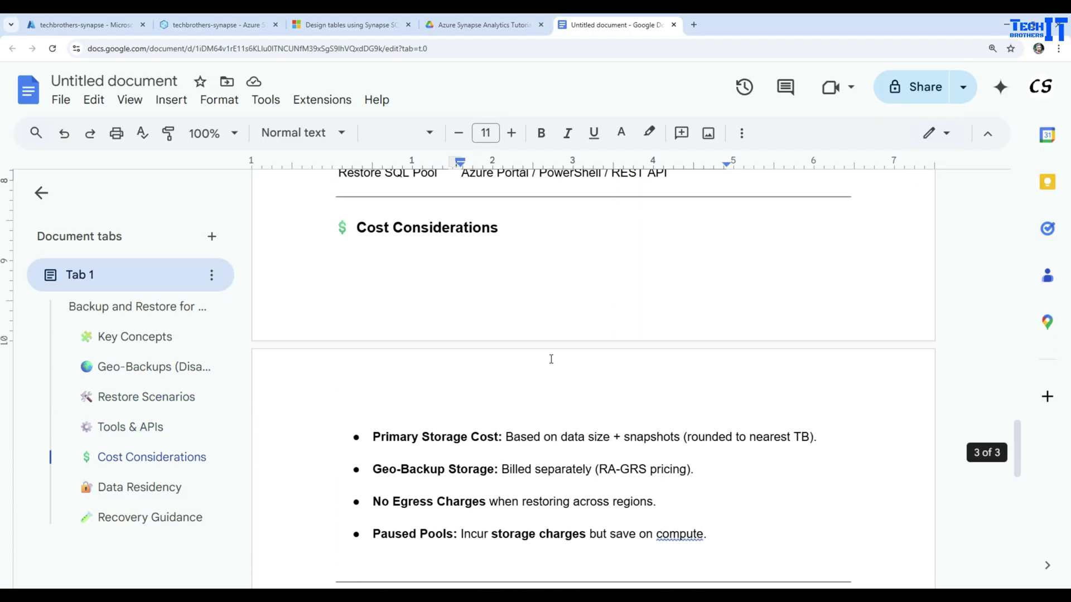
scroll(551, 359, "down", 7)
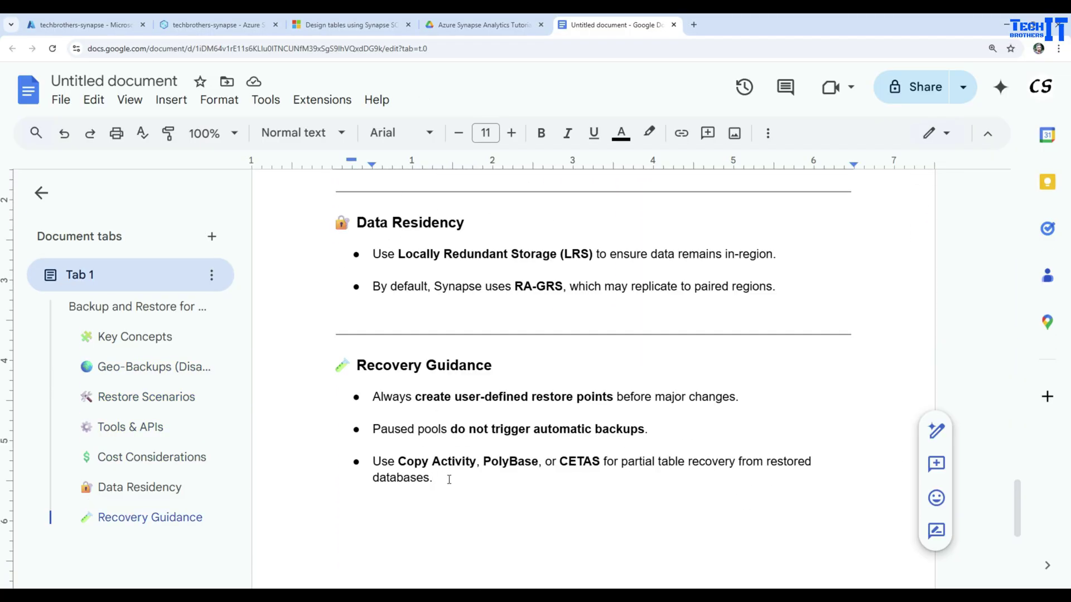
Step: Highlight the partial table recovery note, switch to Synapse Studio and refresh the workspace's SQL database list in the Data hub
left_click_drag(441, 479, 374, 463)
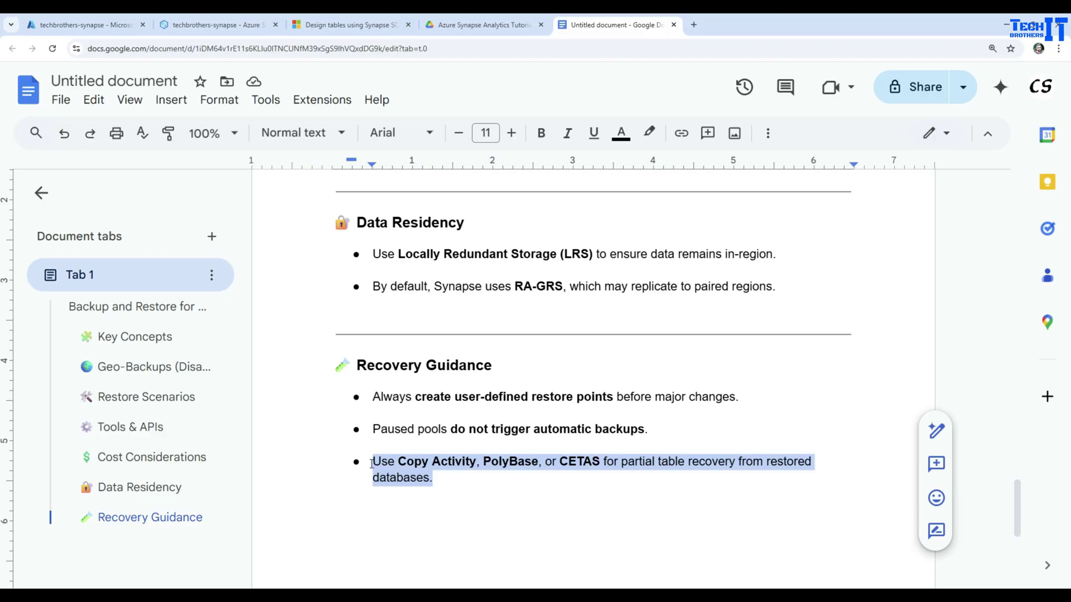
left_click(190, 24)
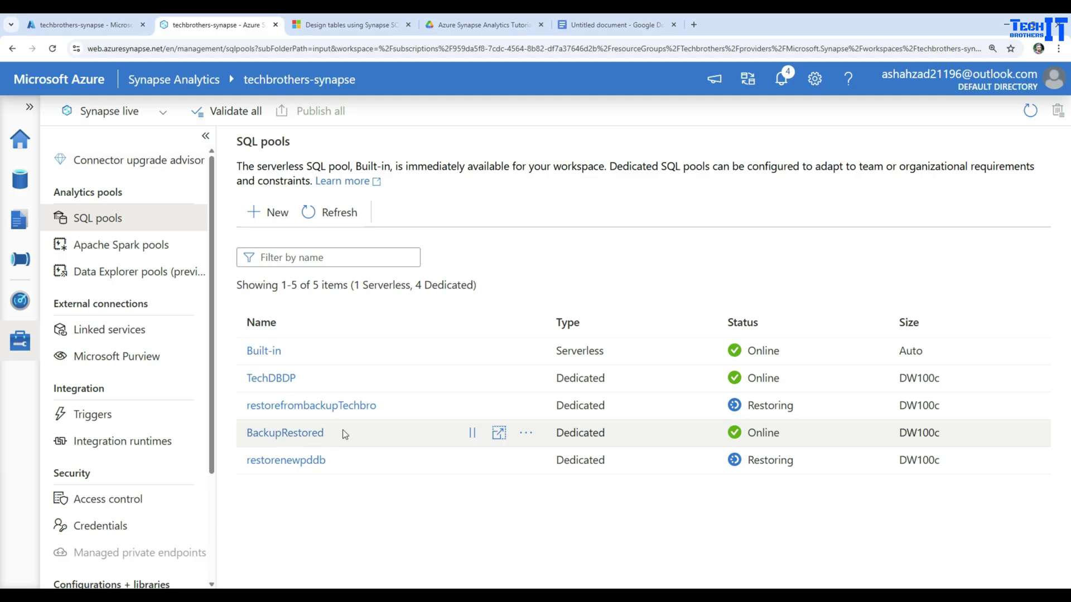
left_click(25, 181)
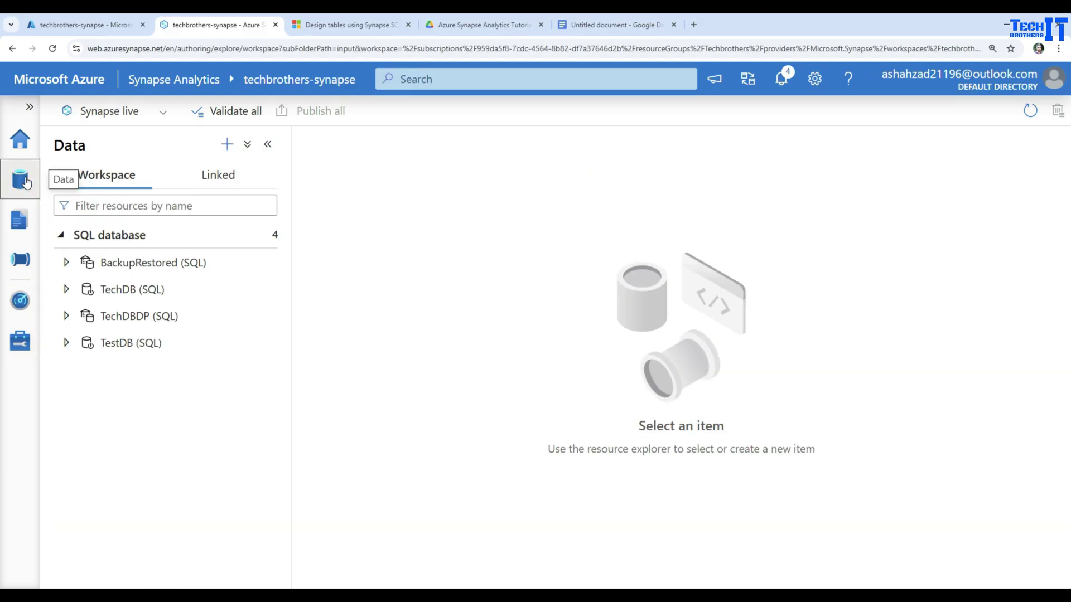
left_click(264, 235)
left_click(267, 265)
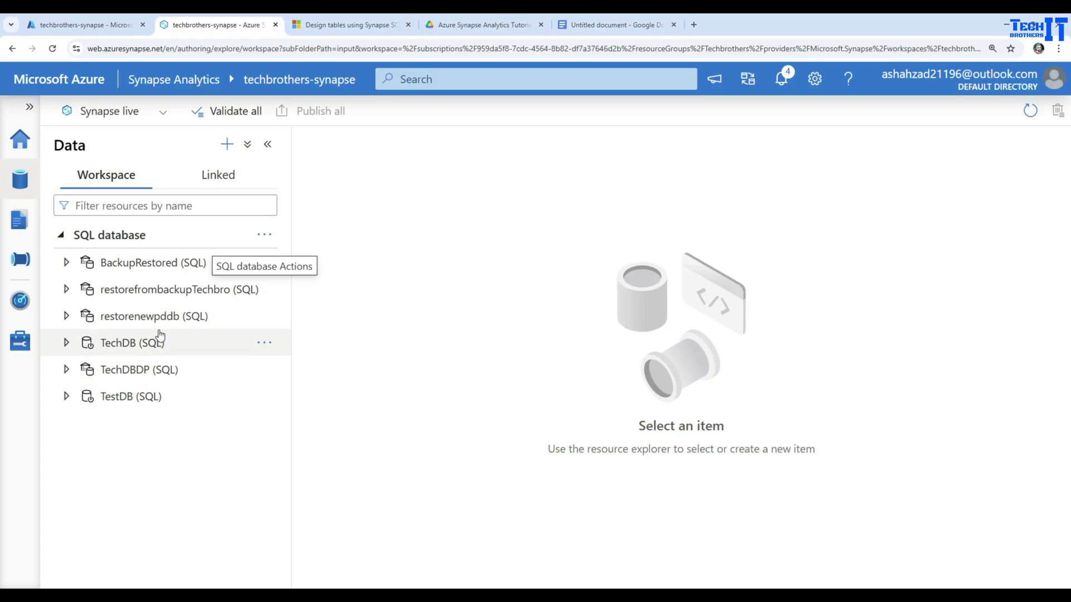
Step: Expand the Tables folder of the BackupRestored database, widen the resource explorer and look through its tables
left_click(68, 265)
left_click(84, 291)
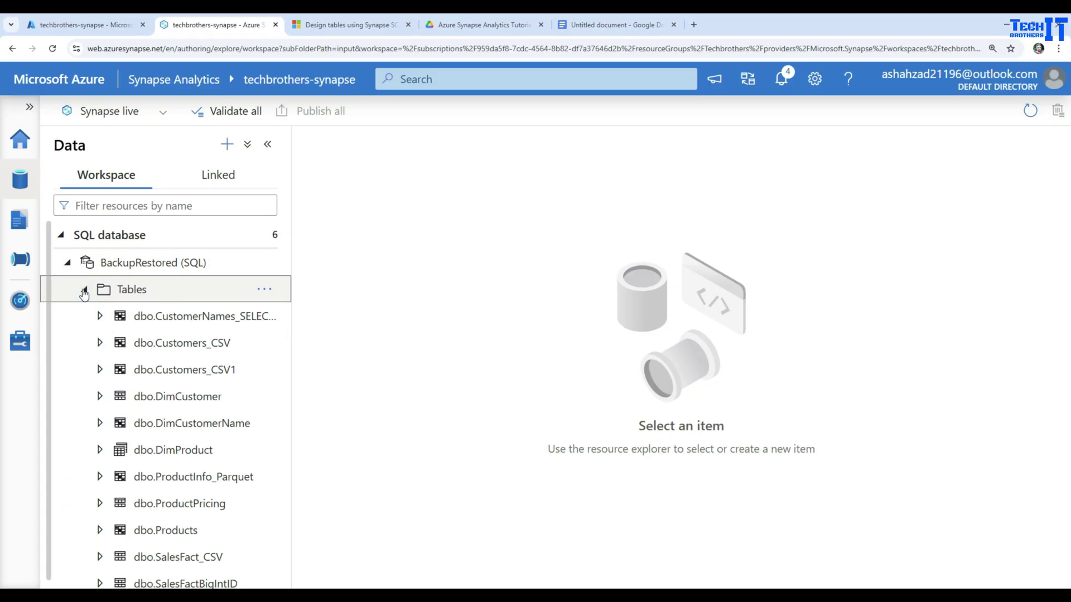
double_click(292, 322)
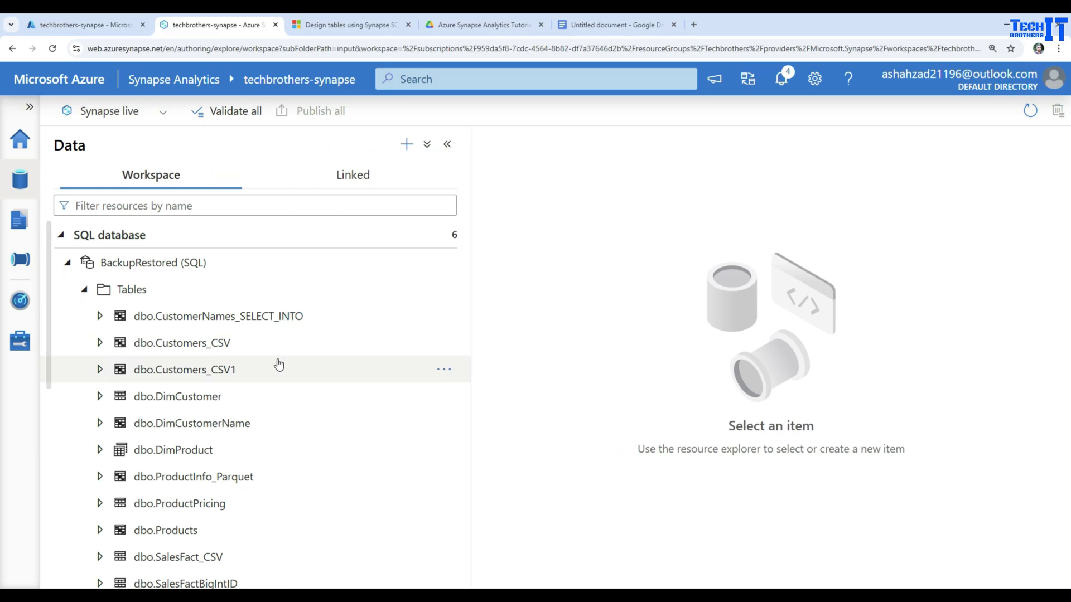
scroll(316, 394, "down", 3)
scroll(316, 389, "down", 2)
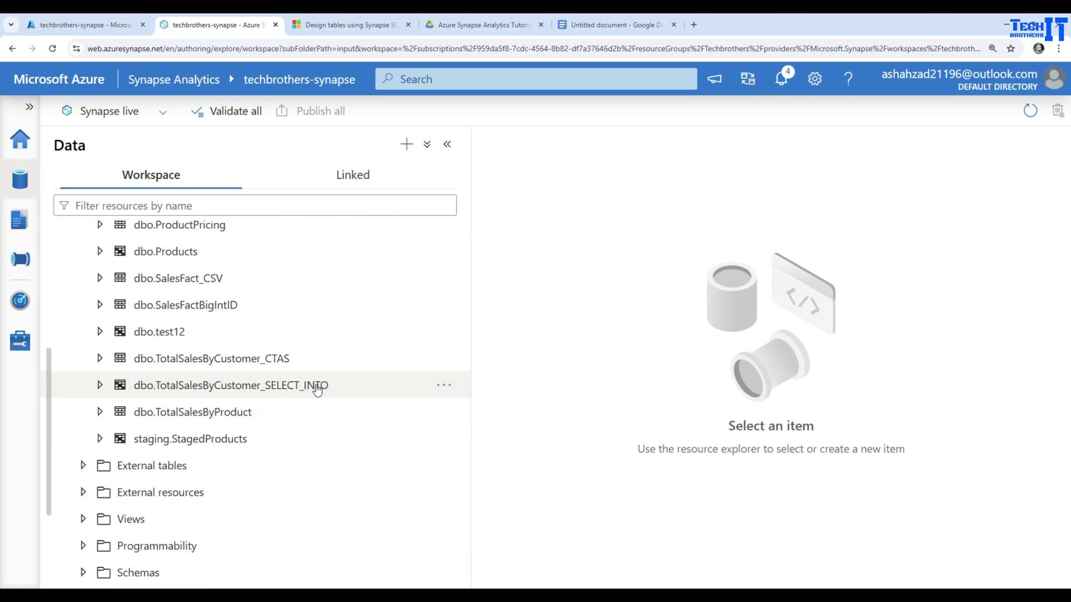
scroll(317, 389, "up", 5)
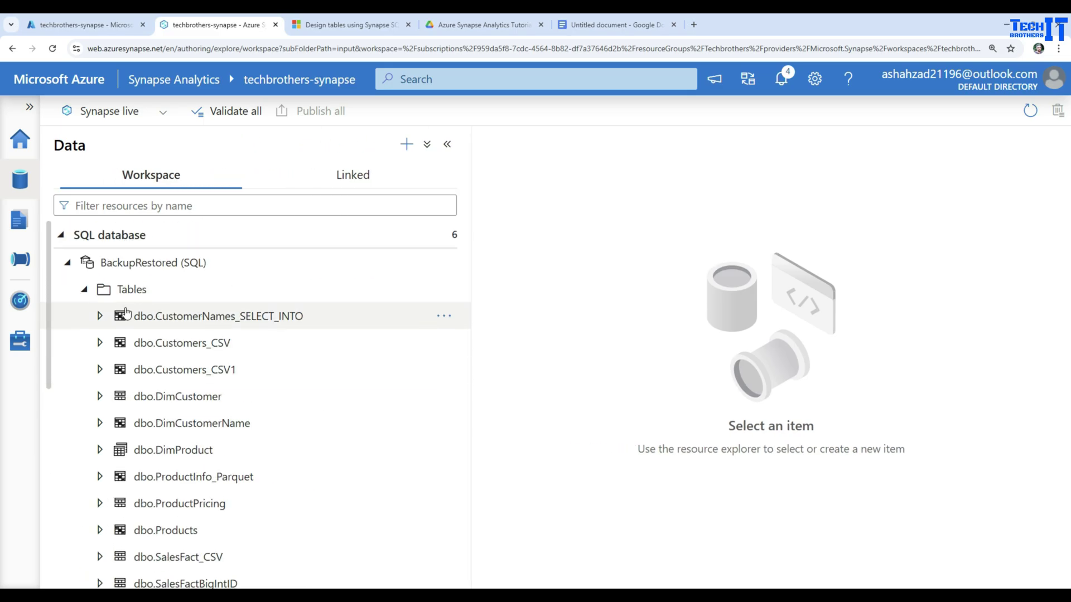
Step: Inspect the dbo.Customers_CSV table in BackupRestored, and collapse the table and the database again
left_click(67, 262)
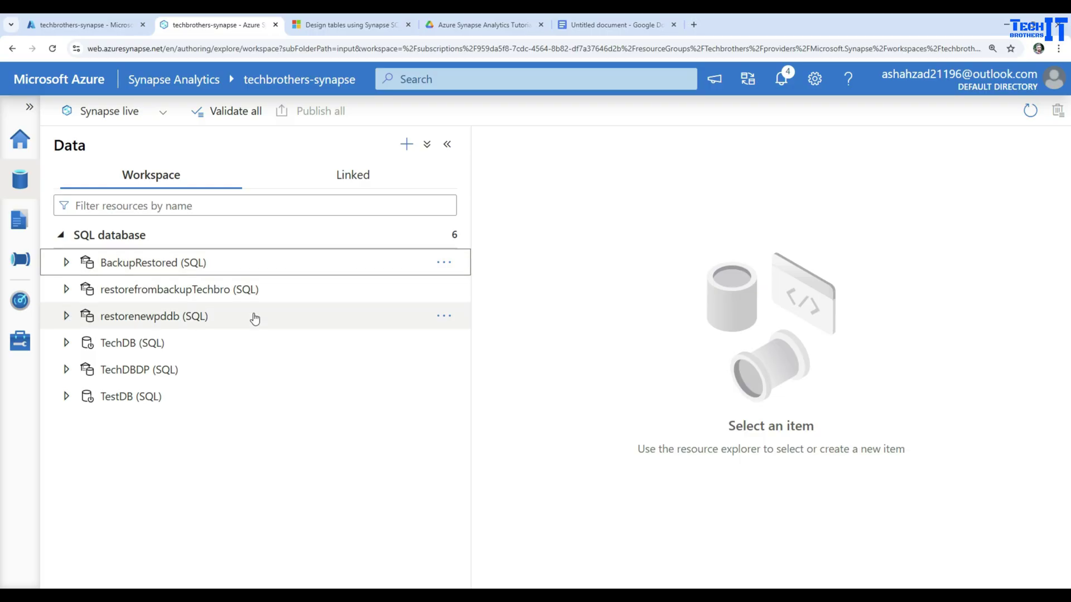
left_click(65, 263)
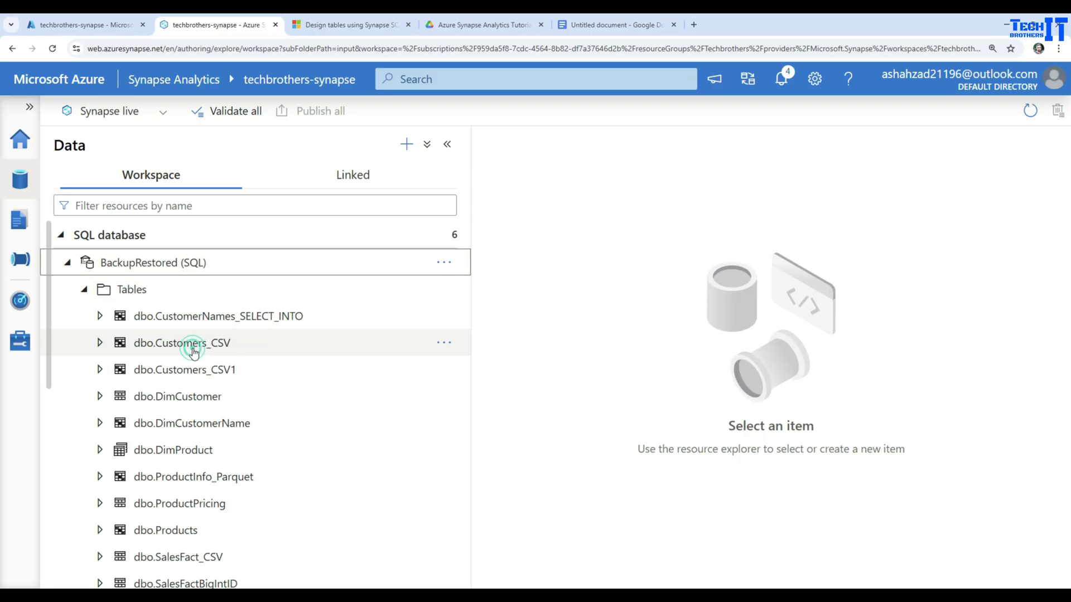
left_click(192, 342)
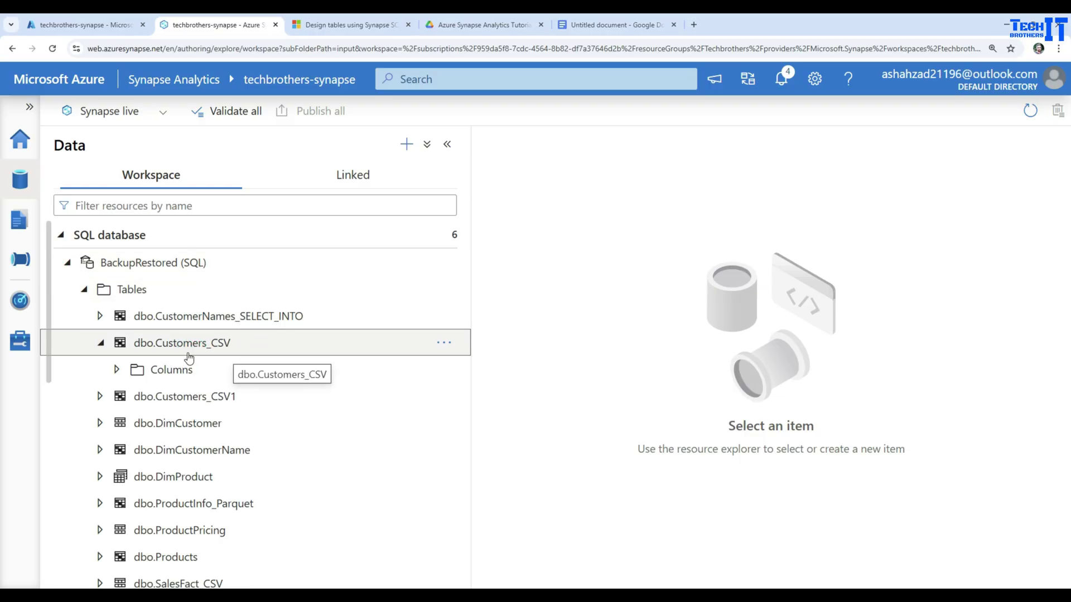
left_click(102, 345)
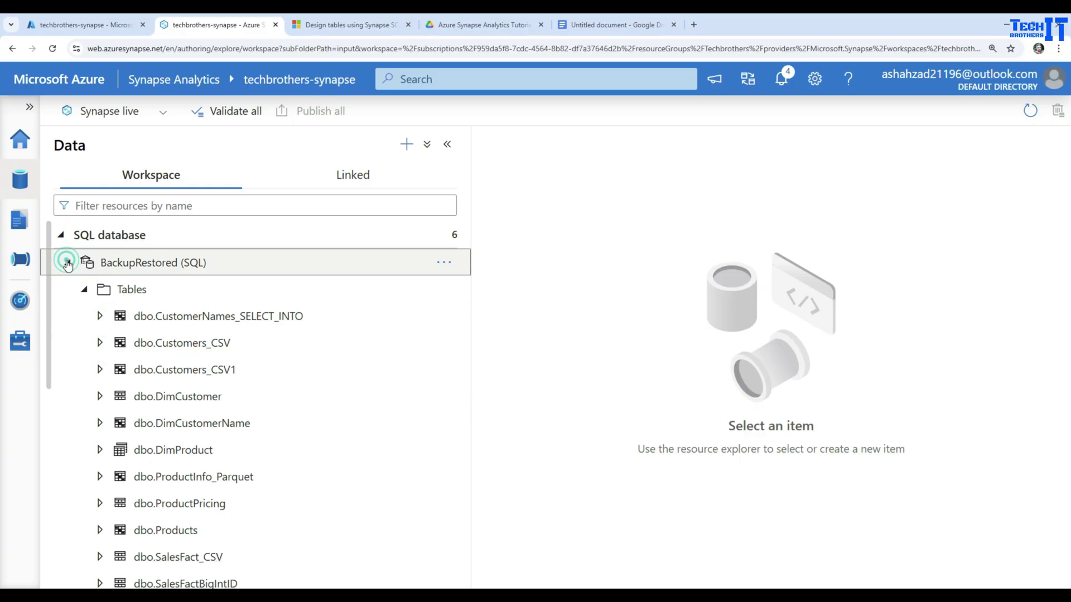
left_click(66, 264)
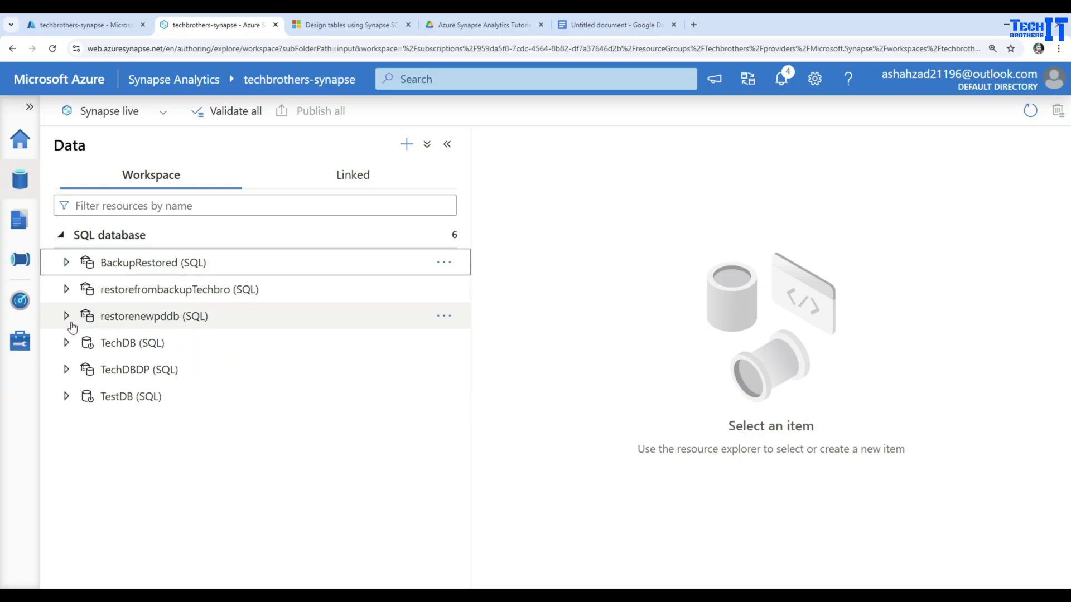
Step: Switch to the Google Docs notes and review the automatic restore point, user-defined restore point and geo-backup sections
left_click(605, 26)
scroll(558, 353, "up", 15)
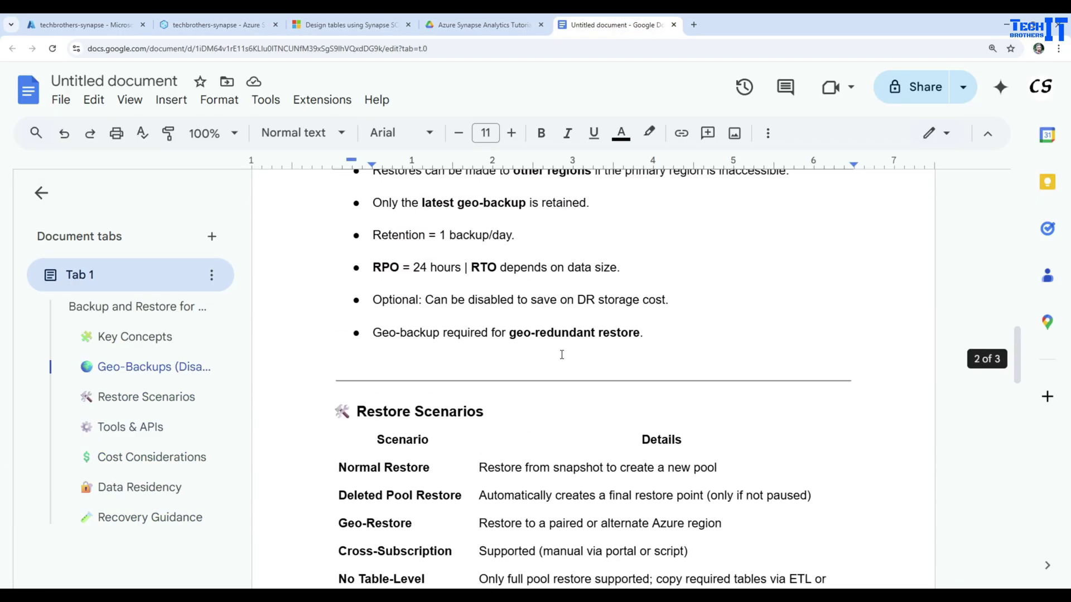
scroll(557, 353, "up", 6)
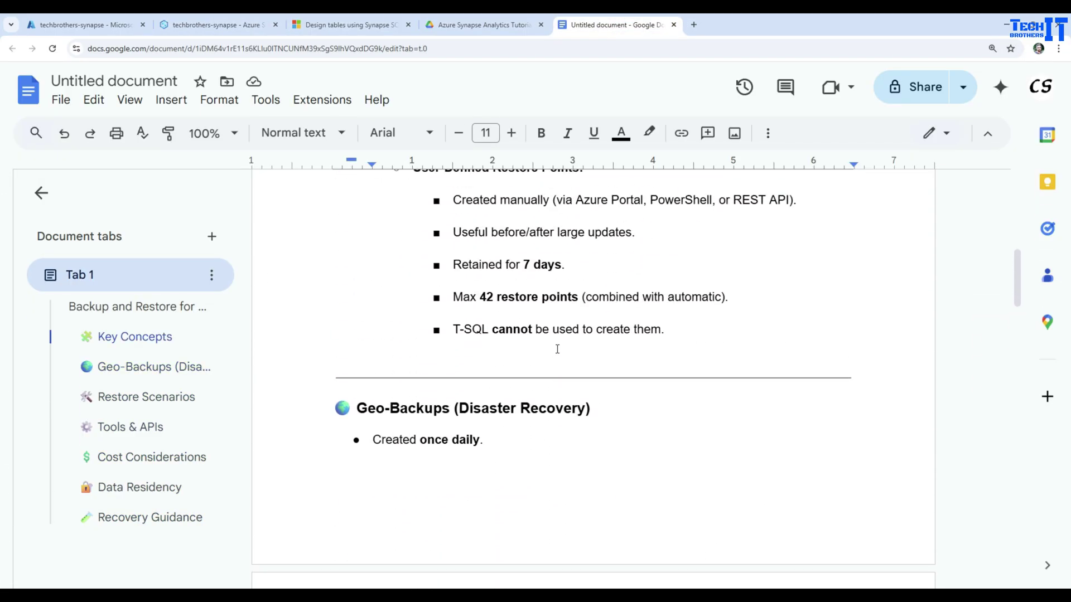
scroll(558, 349, "up", 2)
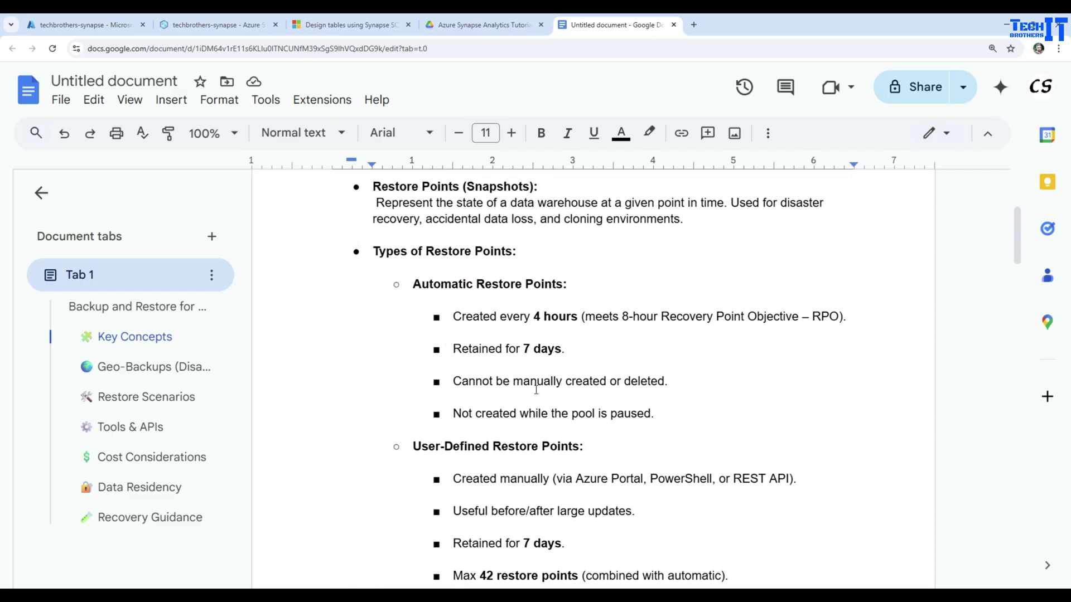
scroll(540, 385, "down", 8)
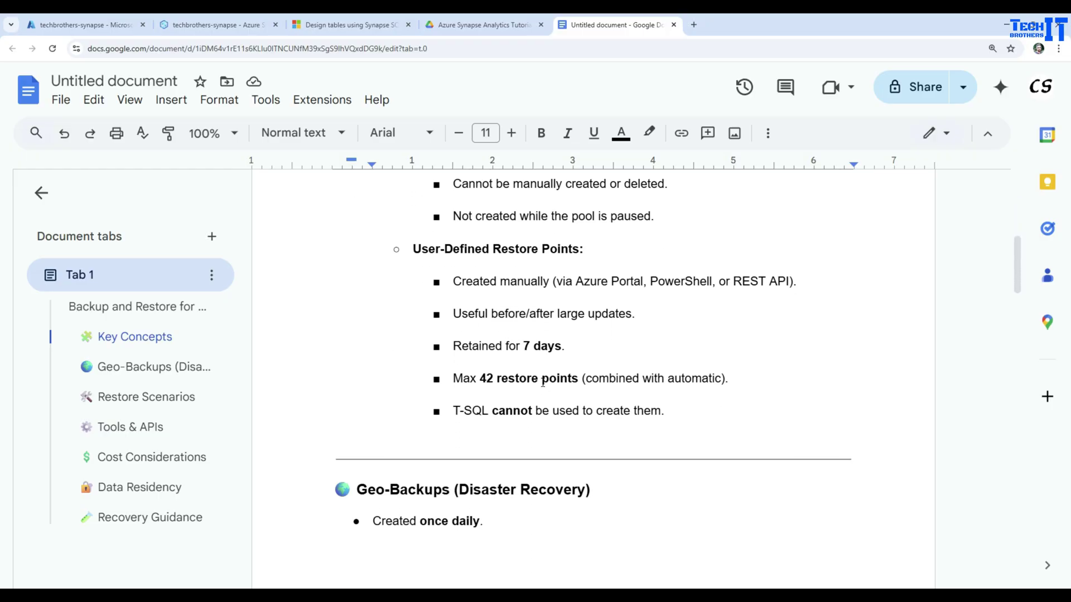
scroll(542, 382, "down", 3)
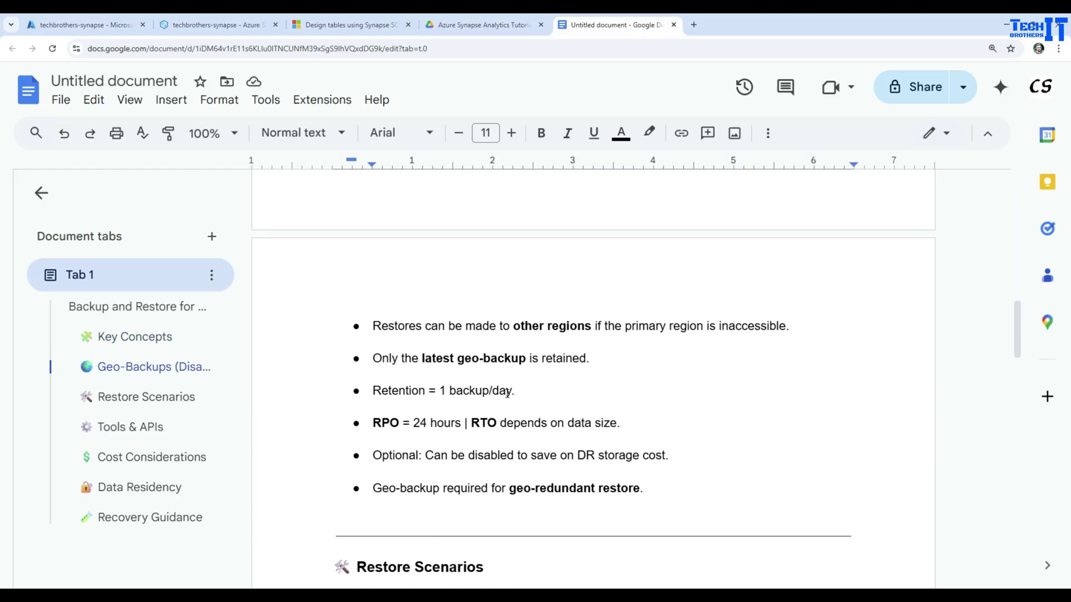
scroll(508, 391, "up", 3)
scroll(509, 391, "up", 3)
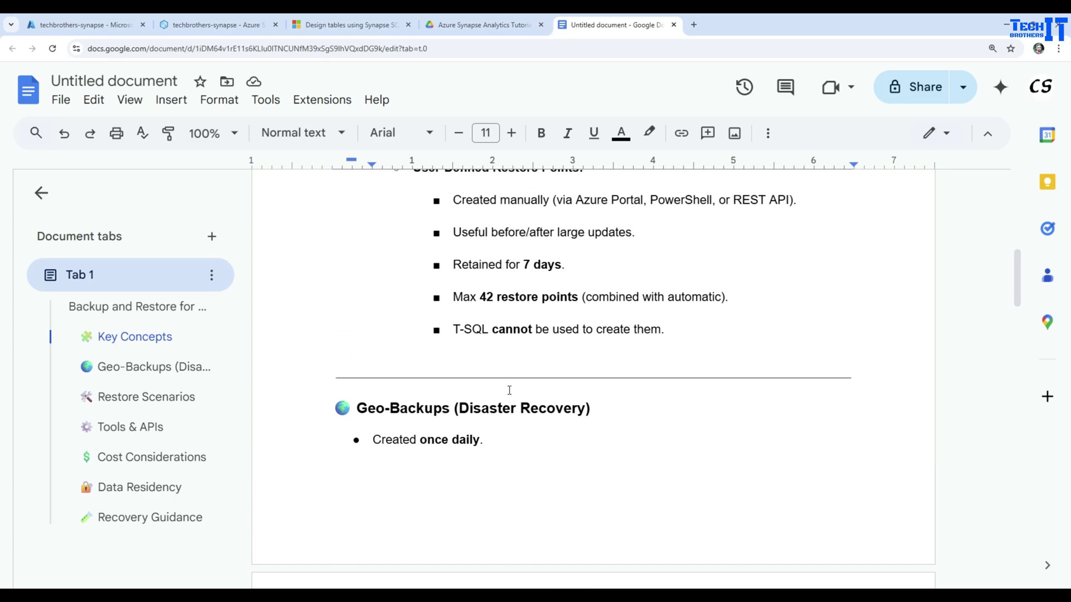
Step: Highlight "Max 42 restore points" in the user-defined restore points notes and switch back to Synapse Studio
left_click_drag(744, 297, 452, 296)
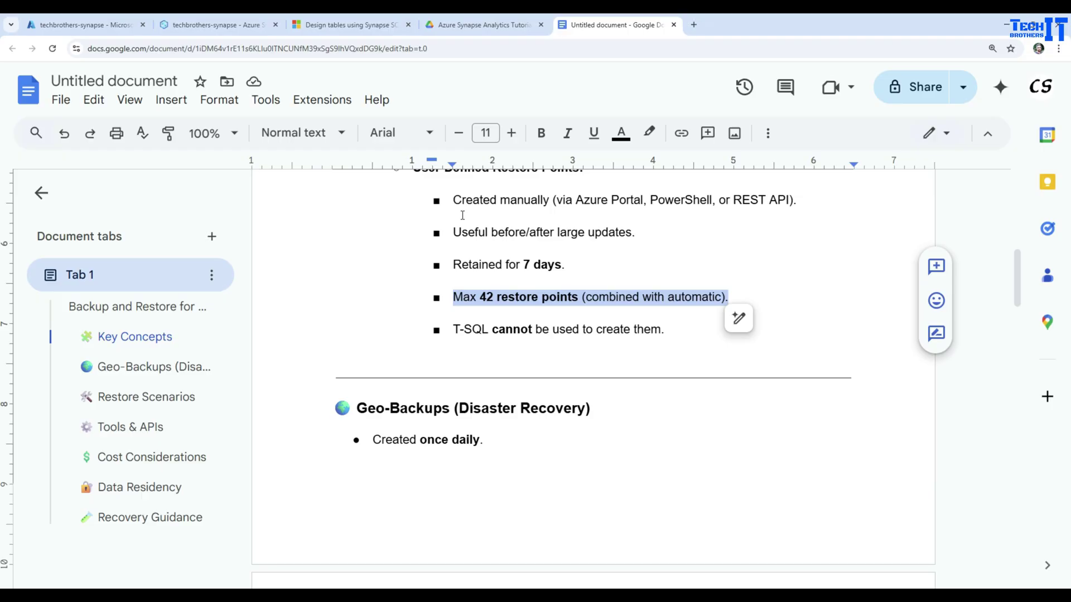
left_click(539, 295)
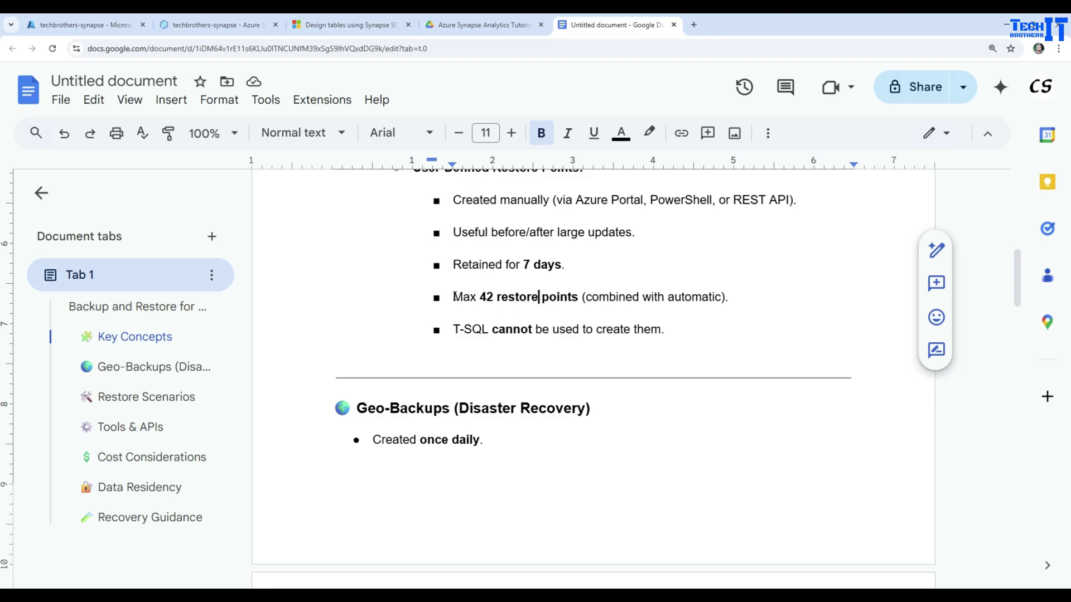
left_click_drag(454, 296, 588, 292)
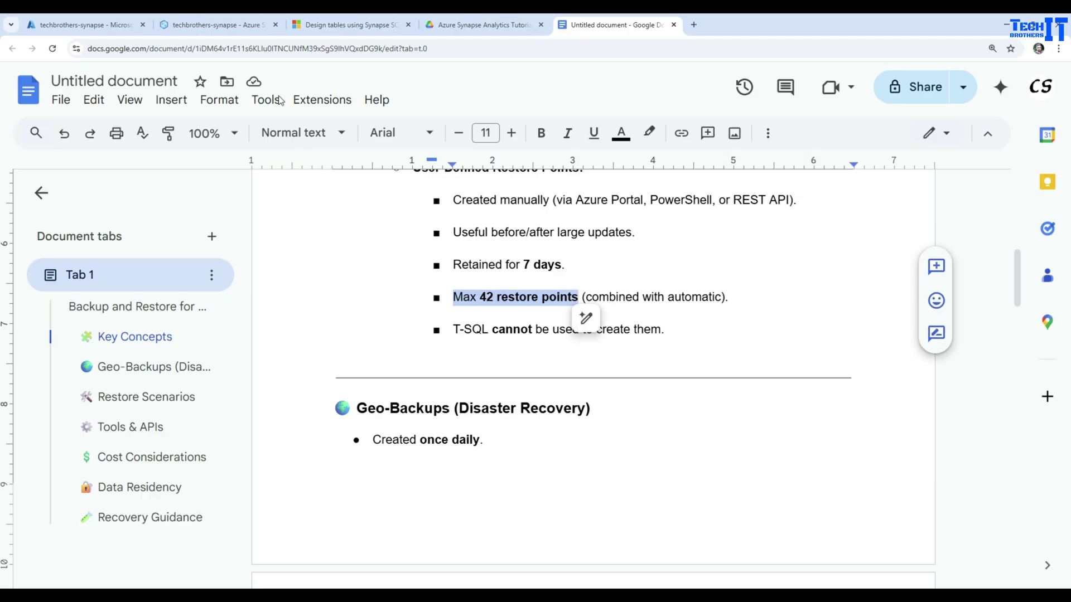
left_click(231, 22)
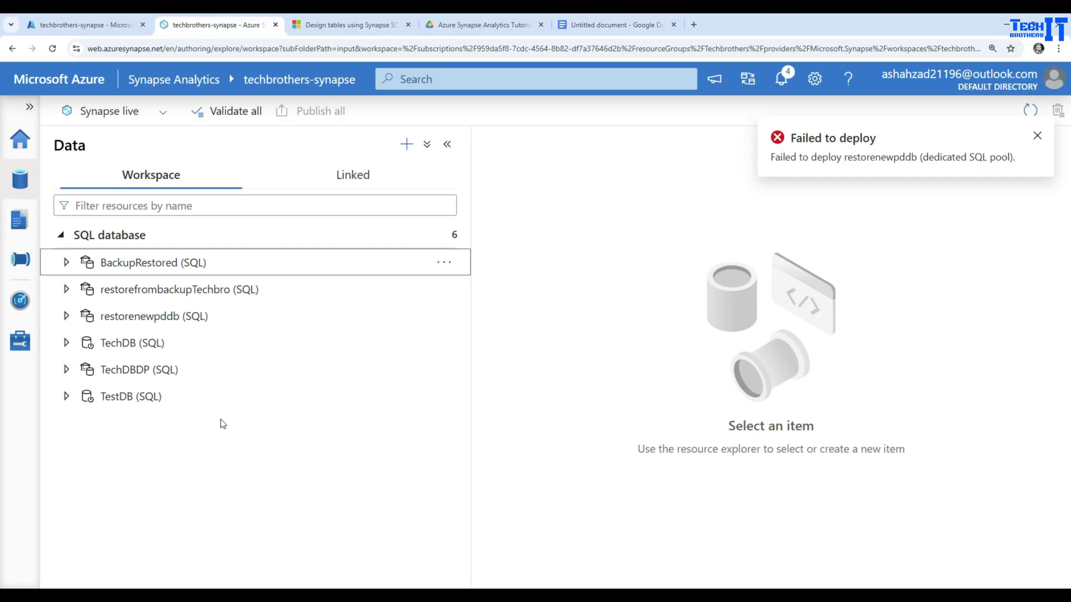